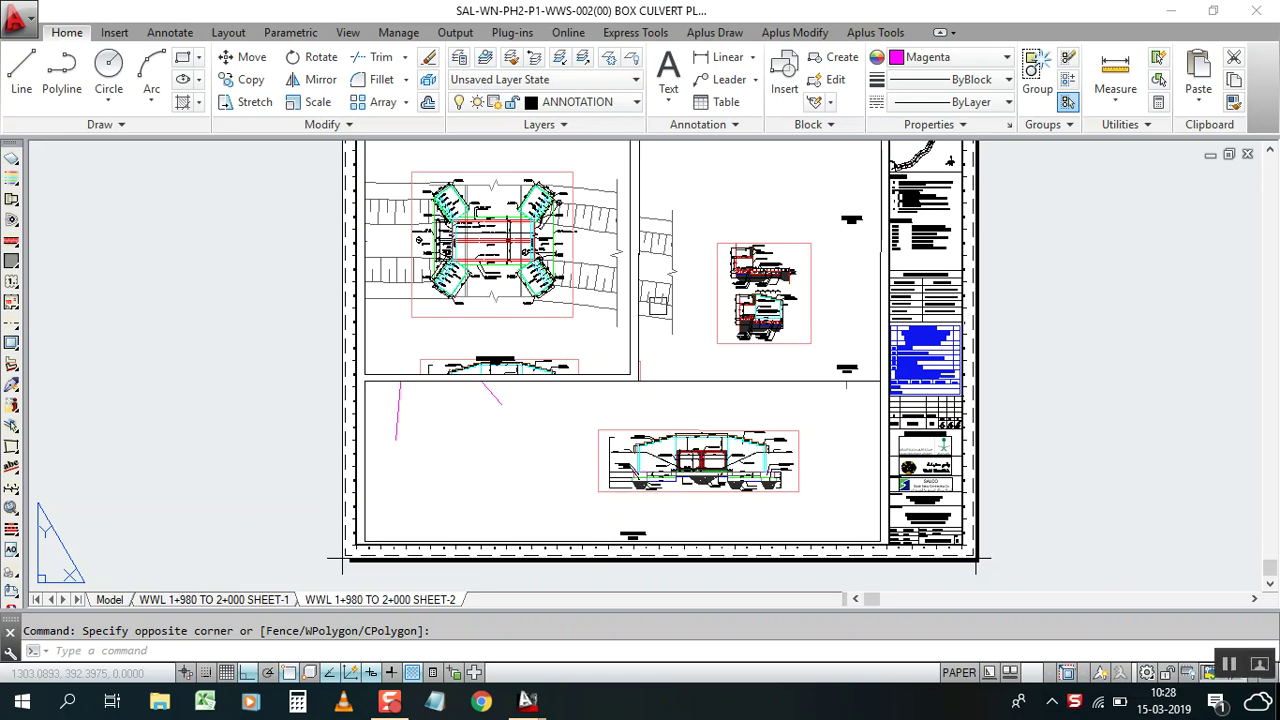
Step: Zoom in and out across the culvert layout sheet to locate the plan viewport
scroll(640, 370, "down", 2)
scroll(727, 355, "up", 2)
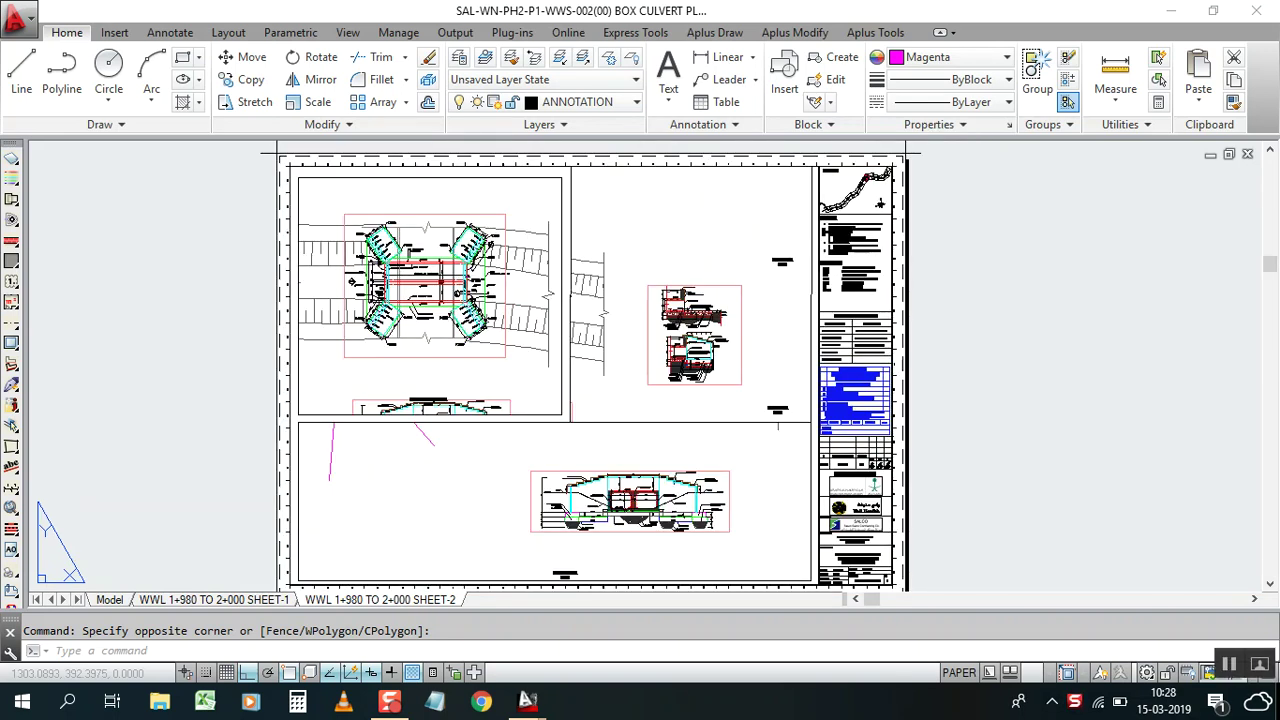
scroll(608, 350, "down", 2)
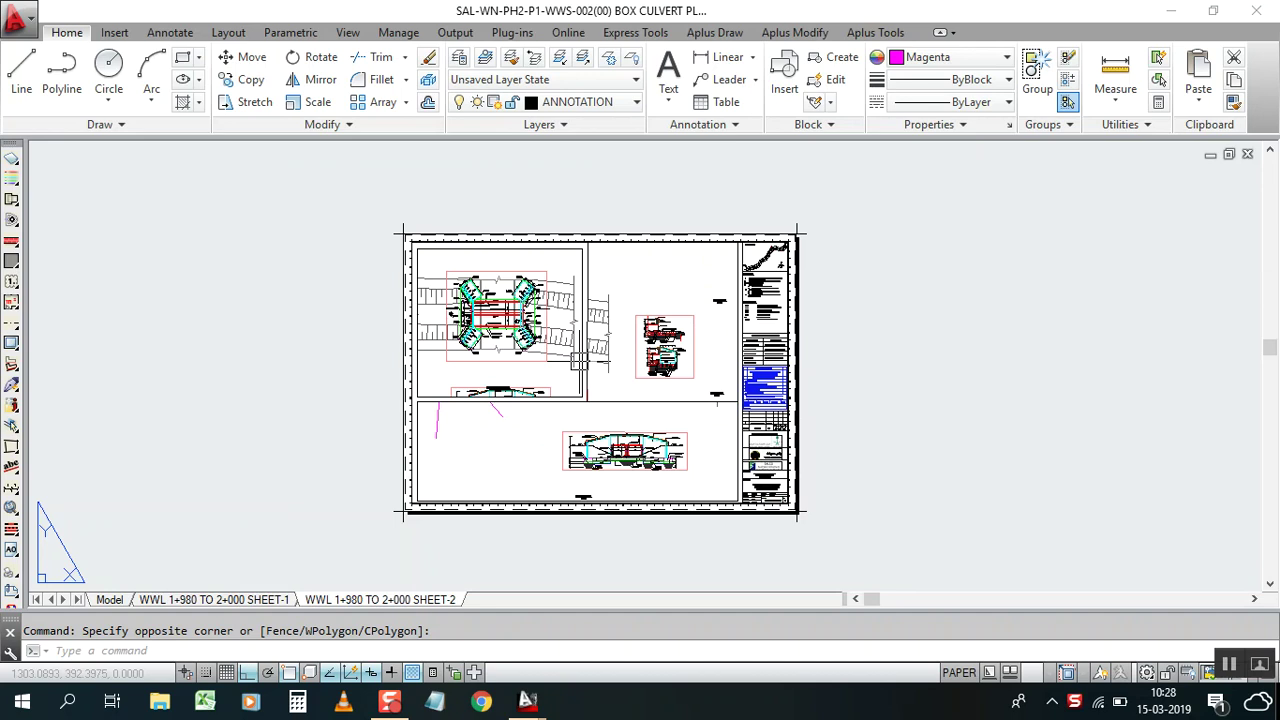
scroll(524, 330, "up", 2)
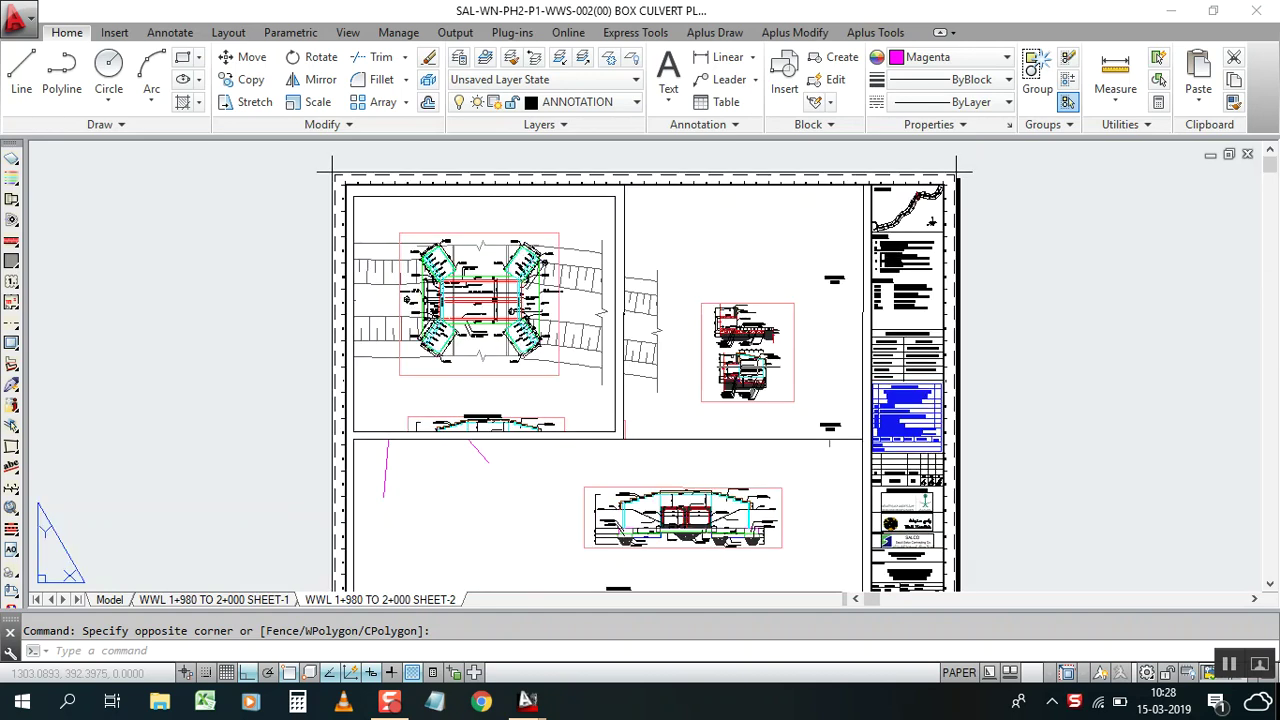
scroll(643, 313, "down", 2)
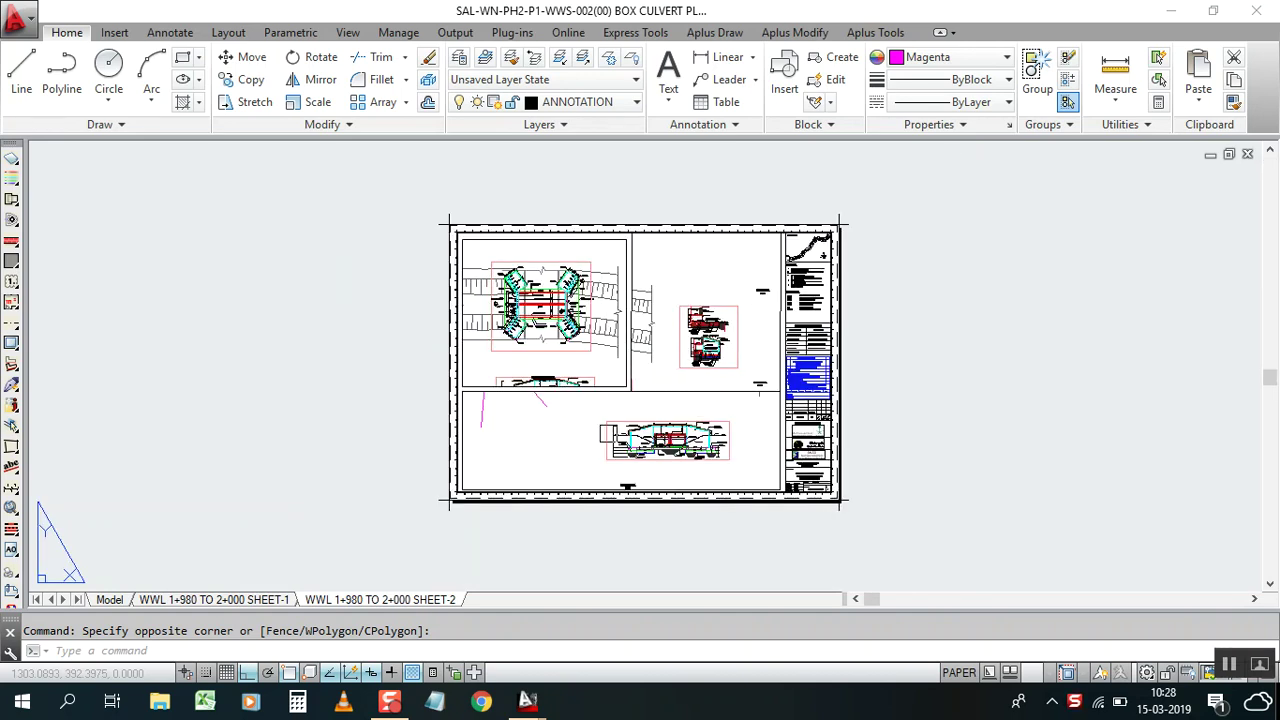
scroll(572, 362, "up", 1)
scroll(586, 366, "down", 1)
scroll(650, 375, "up", 2)
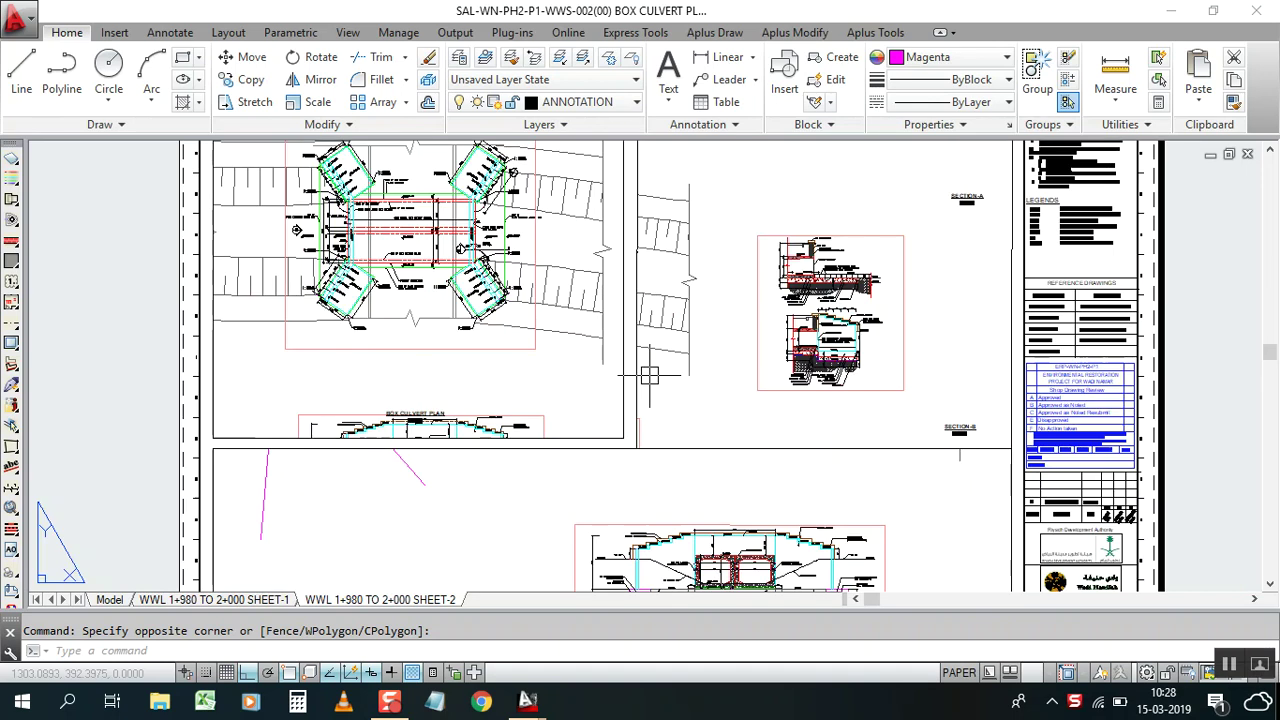
scroll(975, 420, "up", 3)
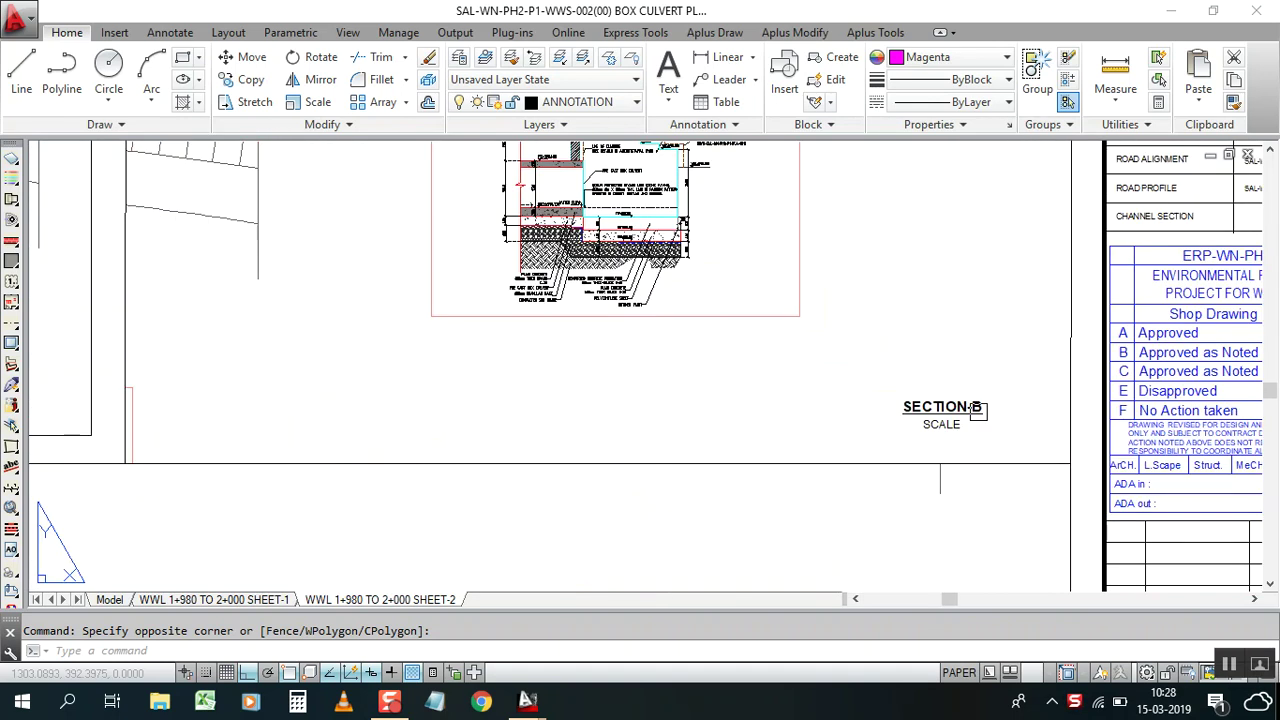
scroll(977, 410, "up", 3)
scroll(863, 485, "down", 3)
scroll(868, 470, "up", 3)
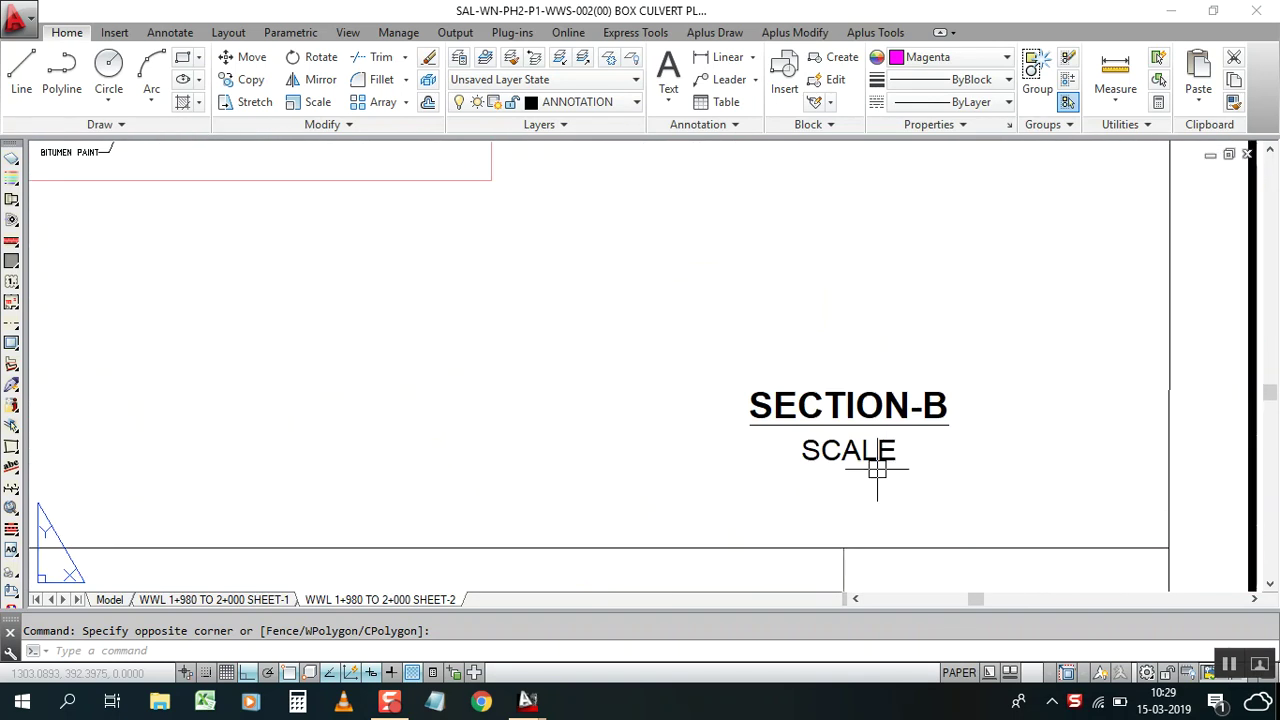
scroll(845, 510, "down", 4)
scroll(840, 515, "down", 2)
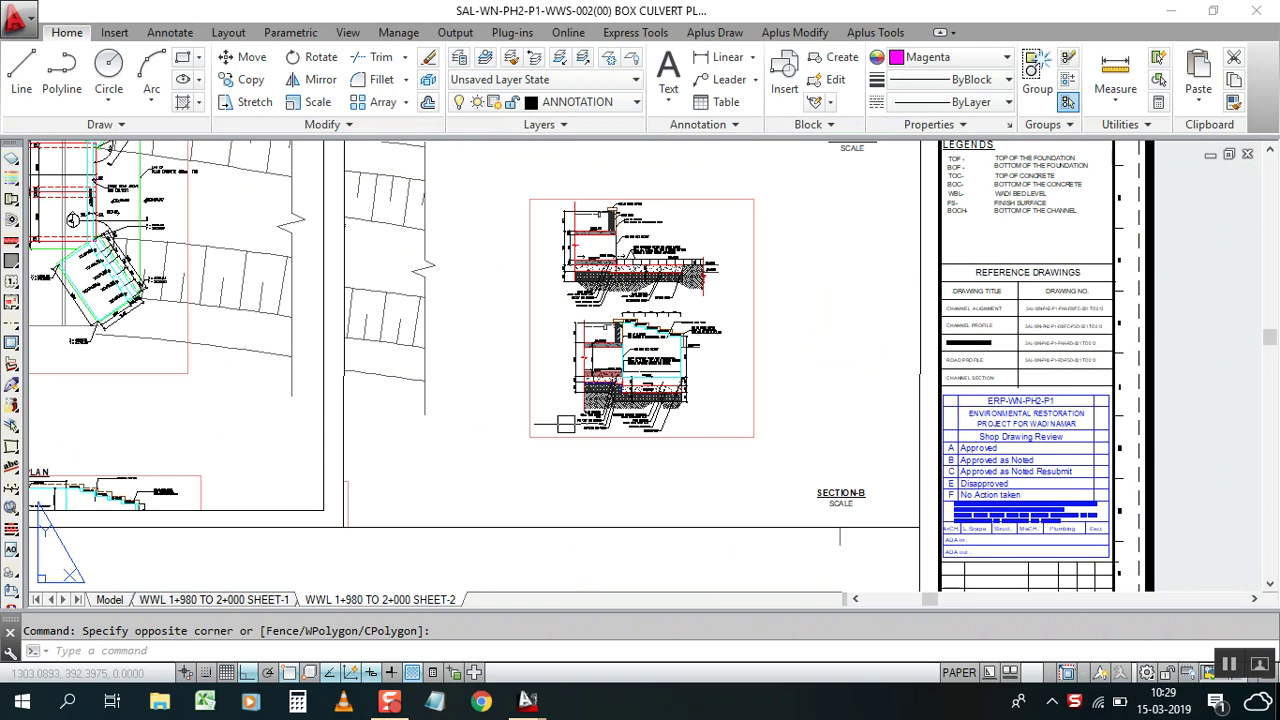
scroll(749, 300, "down", 3)
scroll(825, 430, "up", 4)
scroll(820, 347, "up", 2)
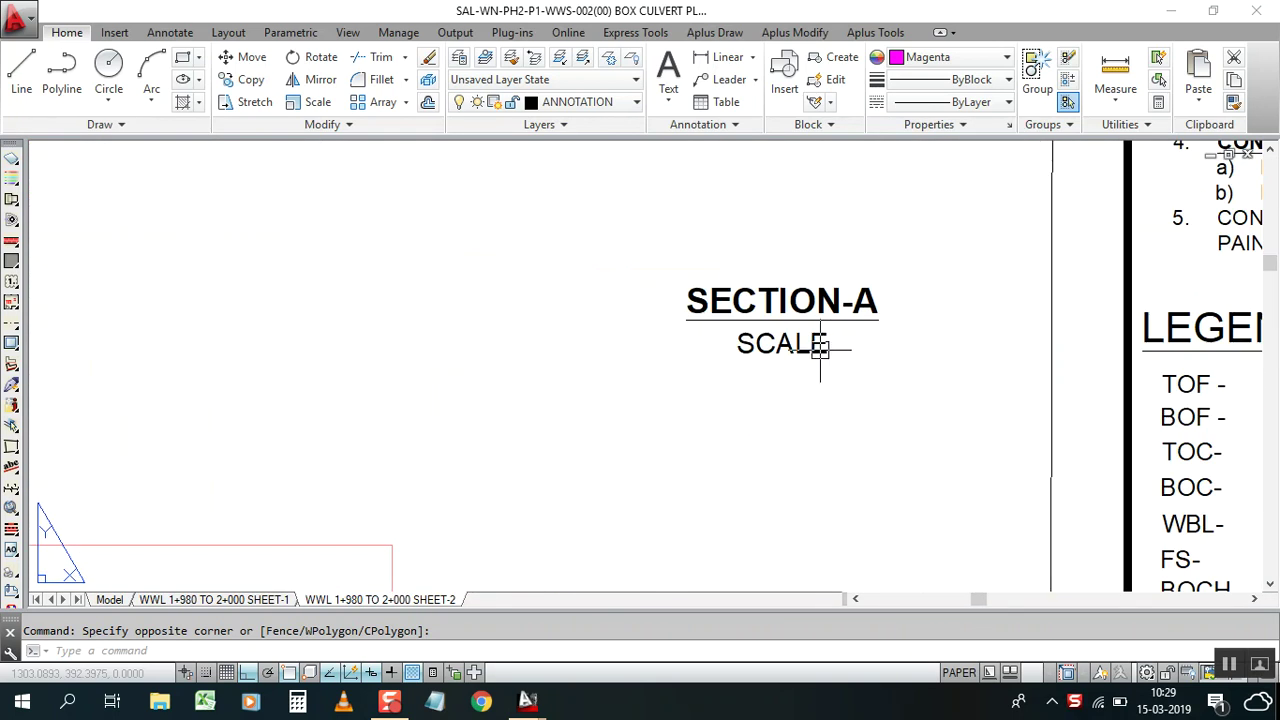
scroll(820, 347, "down", 3)
scroll(800, 345, "down", 2)
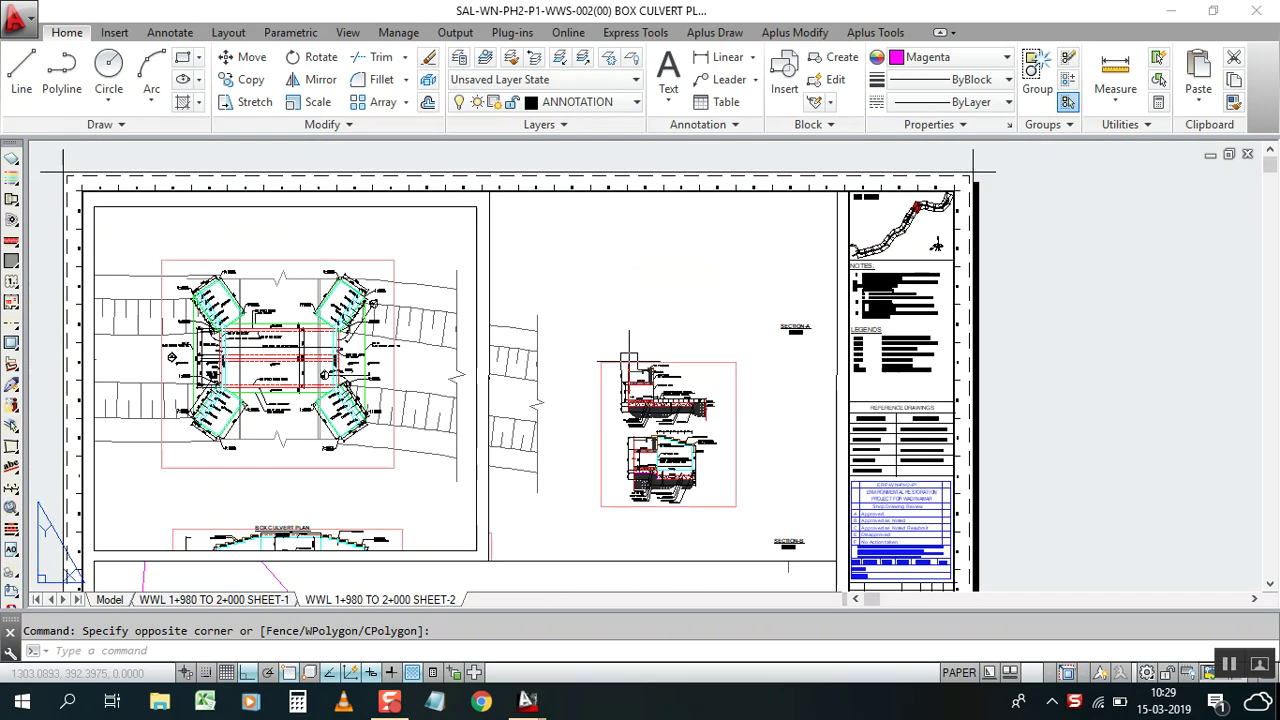
scroll(684, 318, "down", 3)
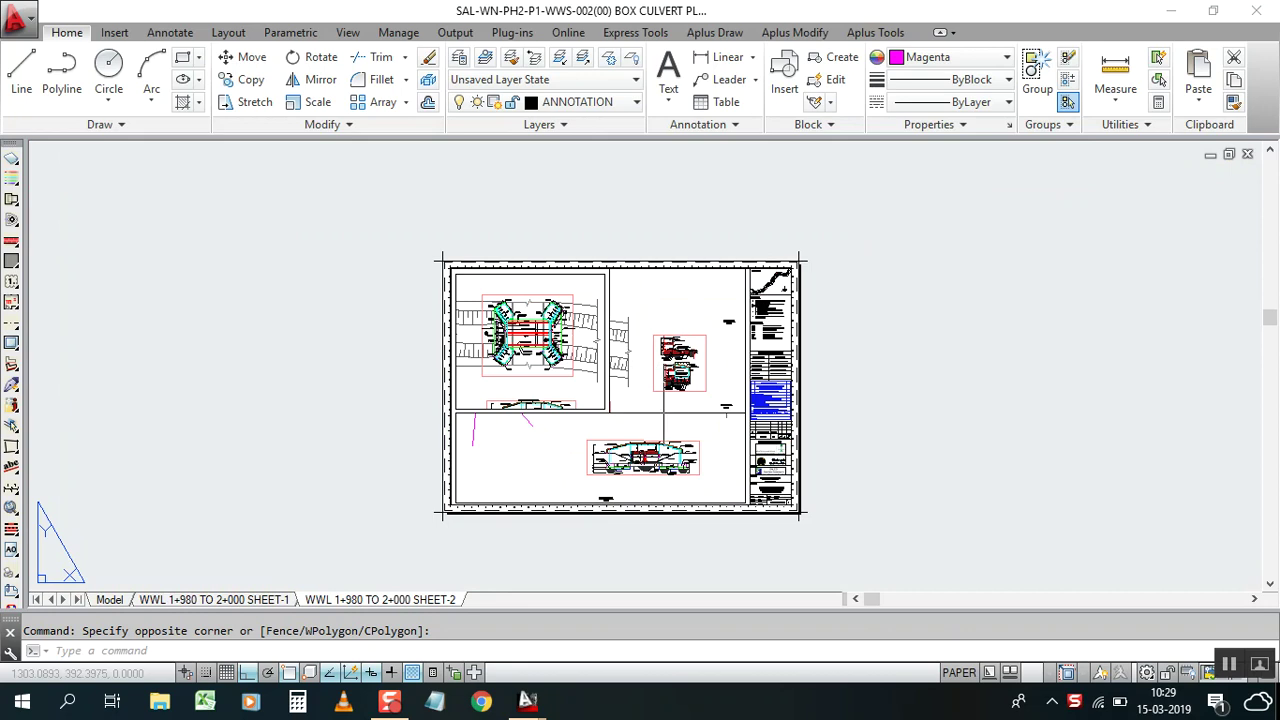
scroll(666, 350, "up", 4)
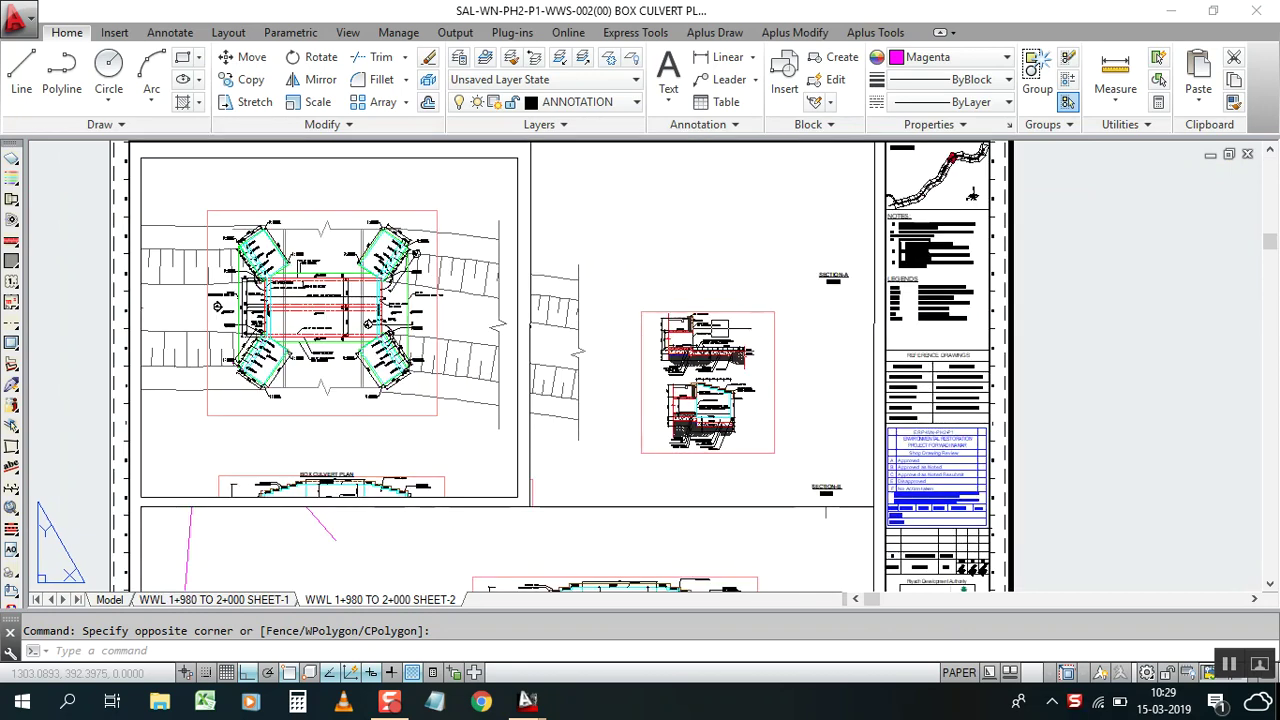
scroll(810, 385, "down", 2)
scroll(710, 335, "up", 2)
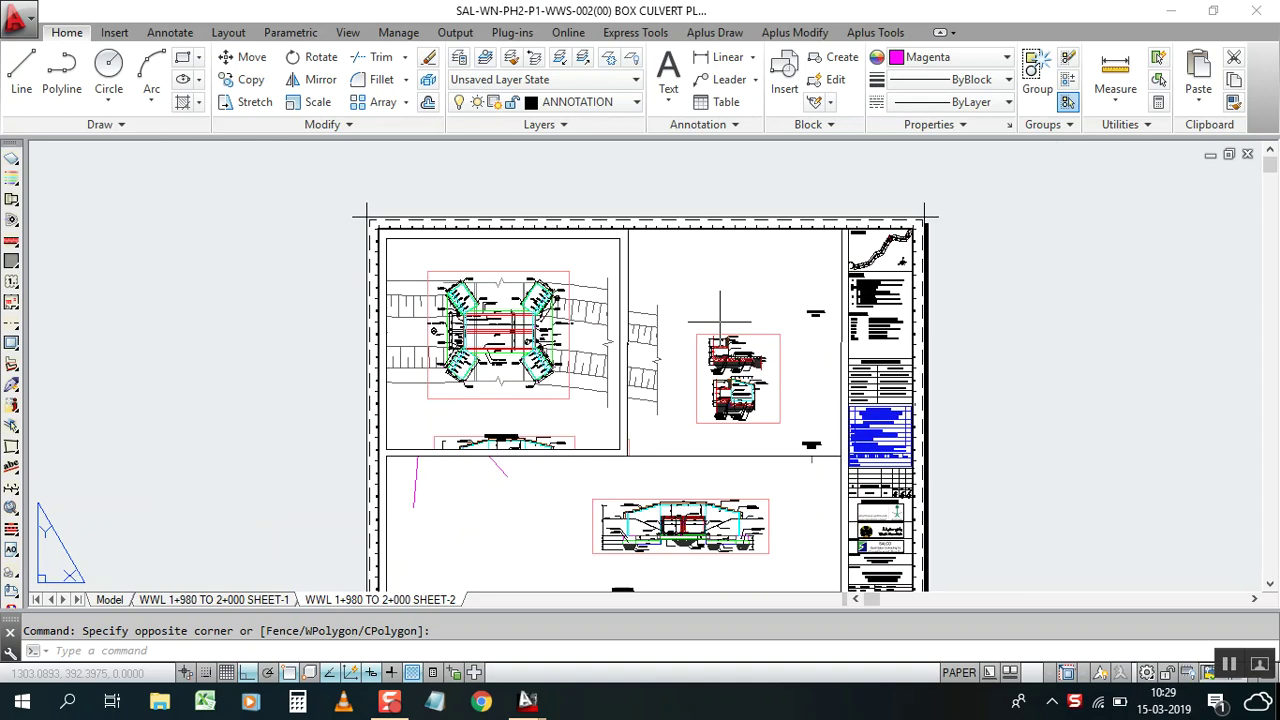
scroll(706, 318, "down", 2)
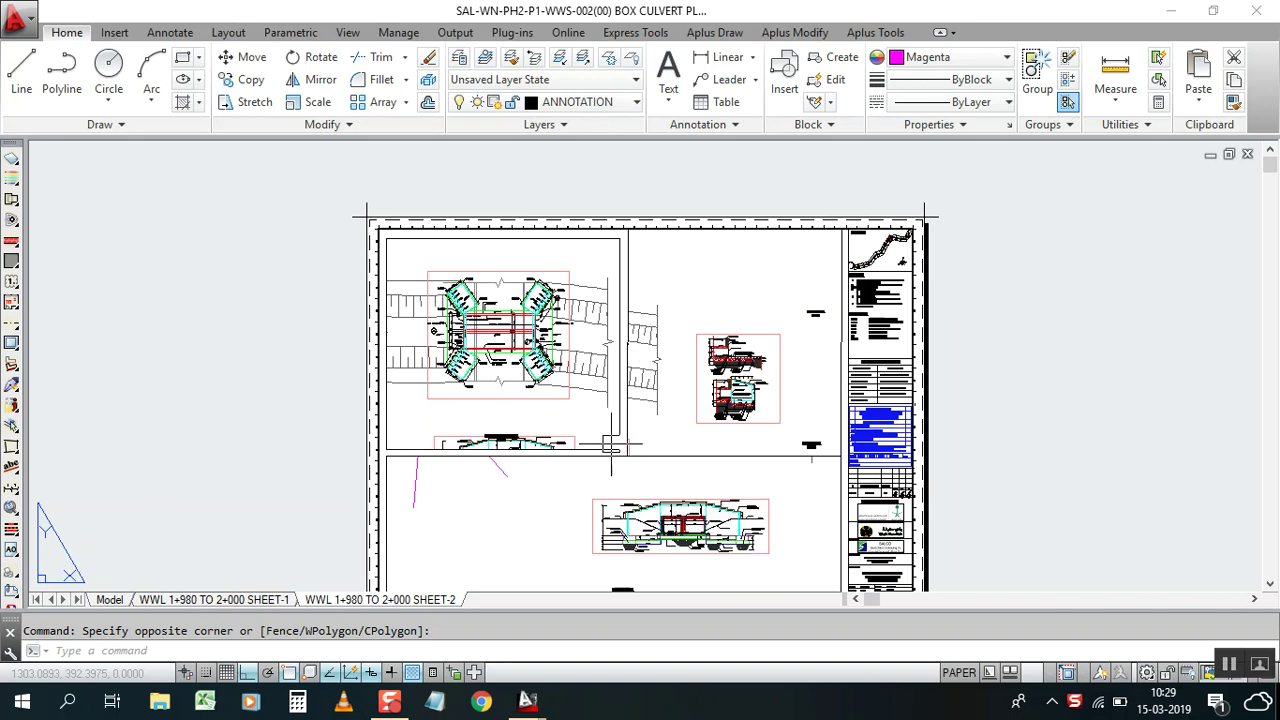
scroll(590, 350, "down", 1)
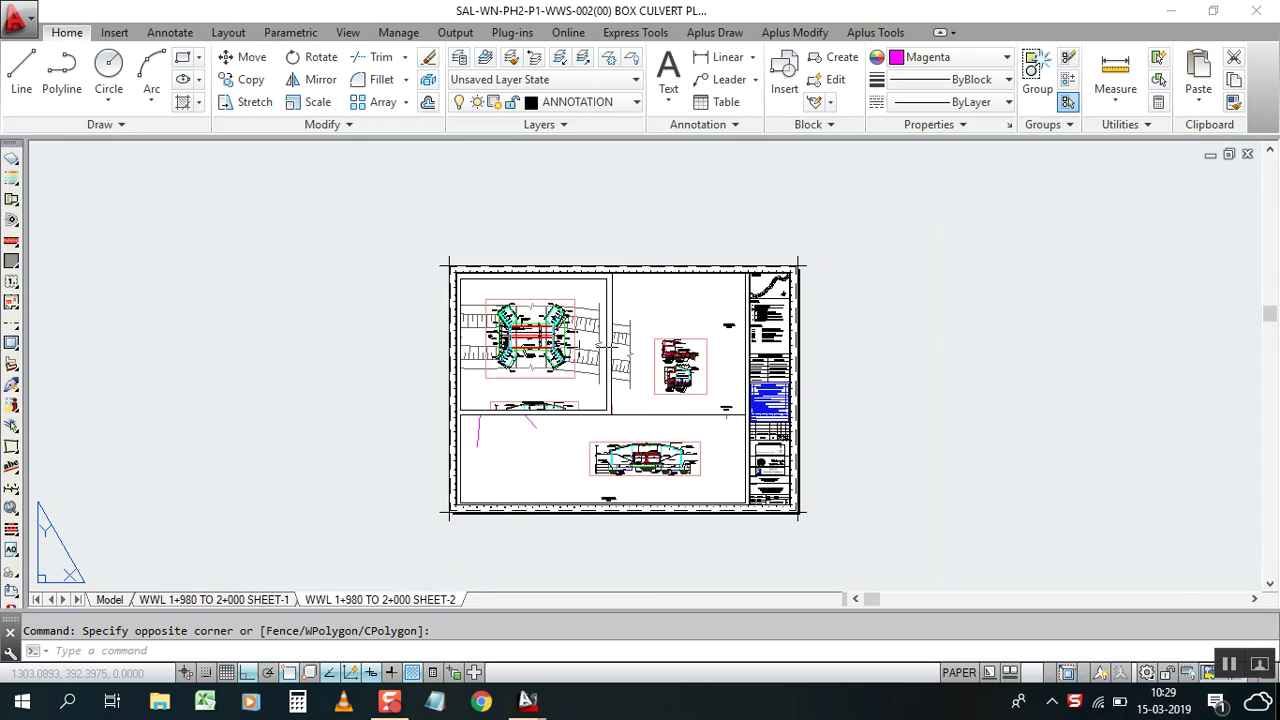
scroll(594, 311, "up", 1)
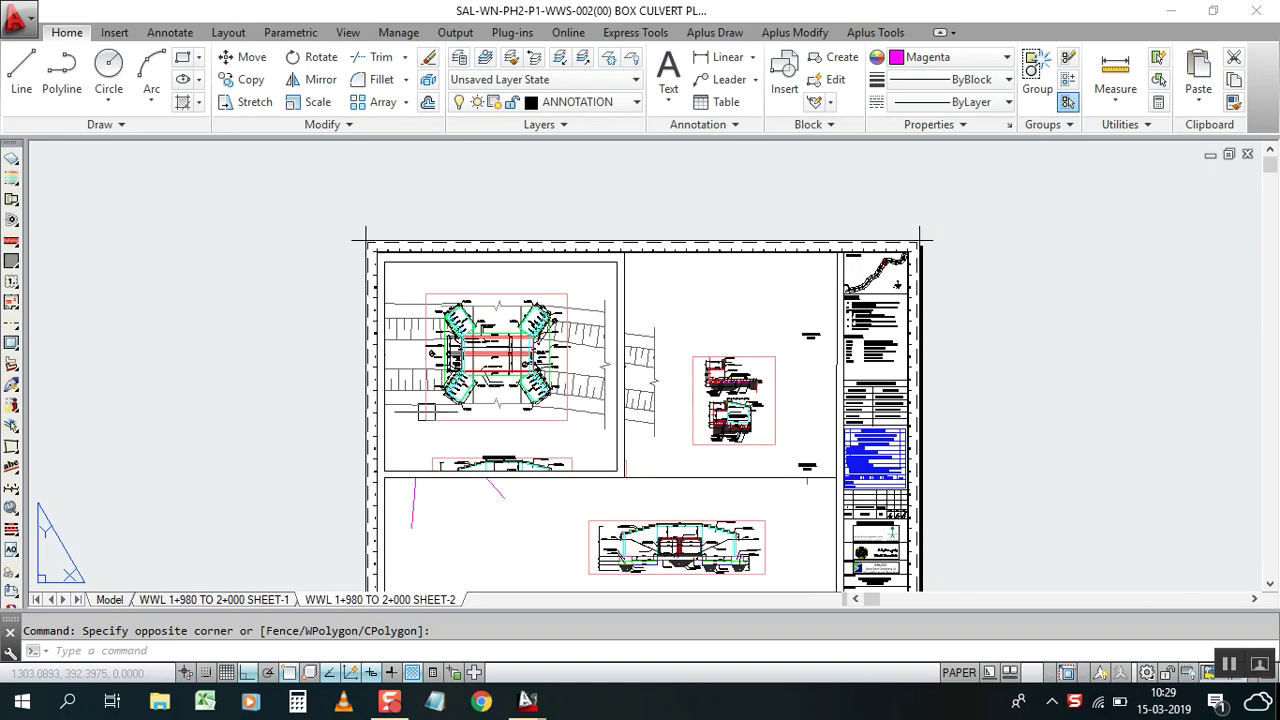
scroll(480, 360, "up", 1)
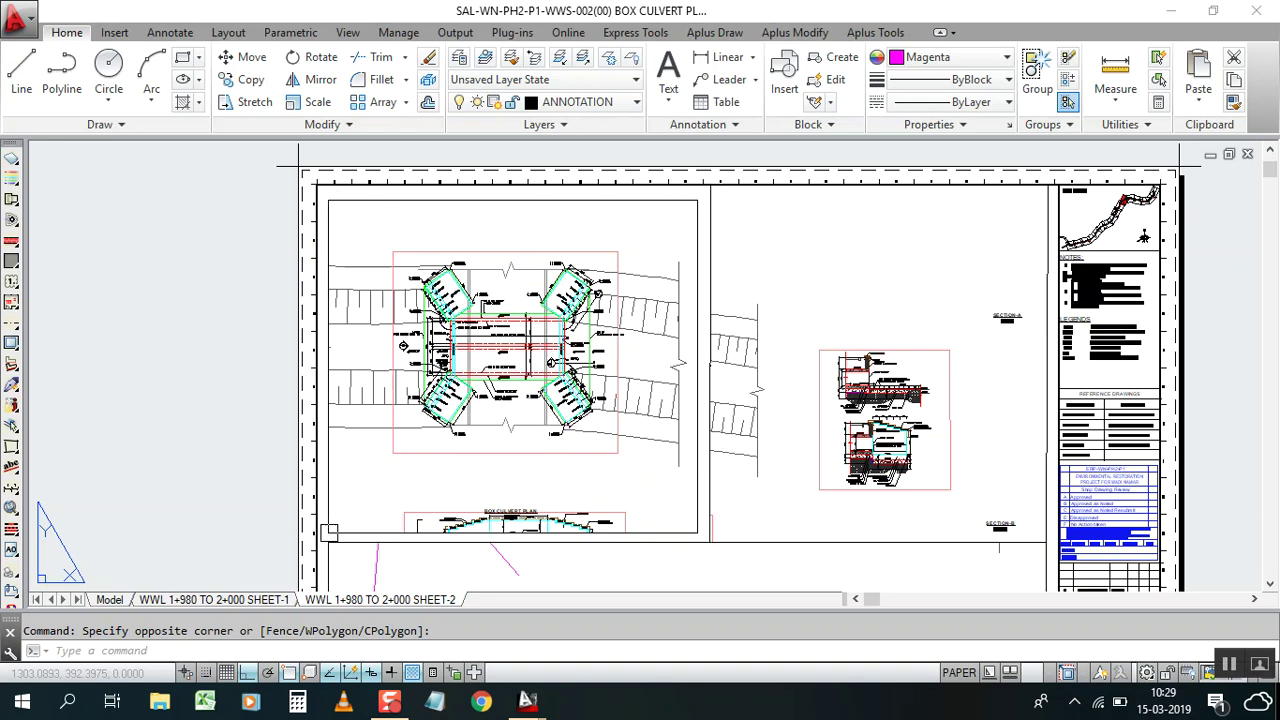
Step: Give the plan viewport a custom scale of 1000/30 (33.3333) in Properties
left_click(325, 460)
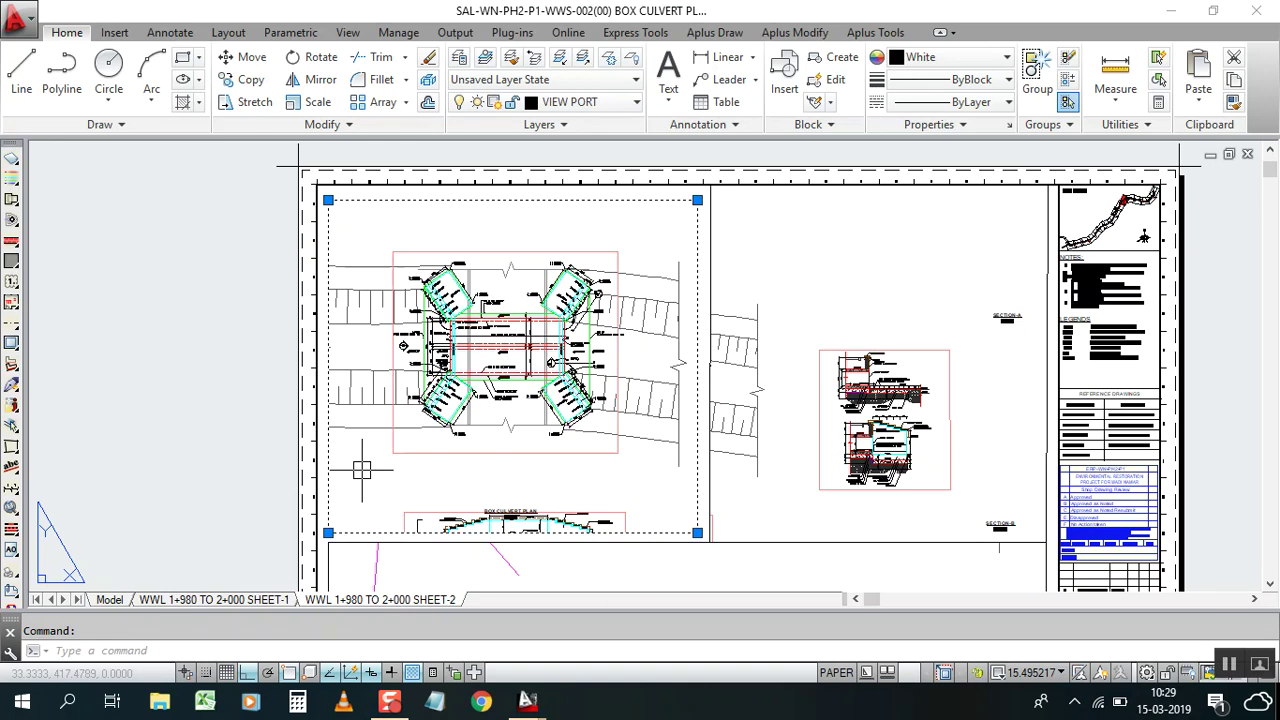
right_click(362, 470)
left_click(390, 646)
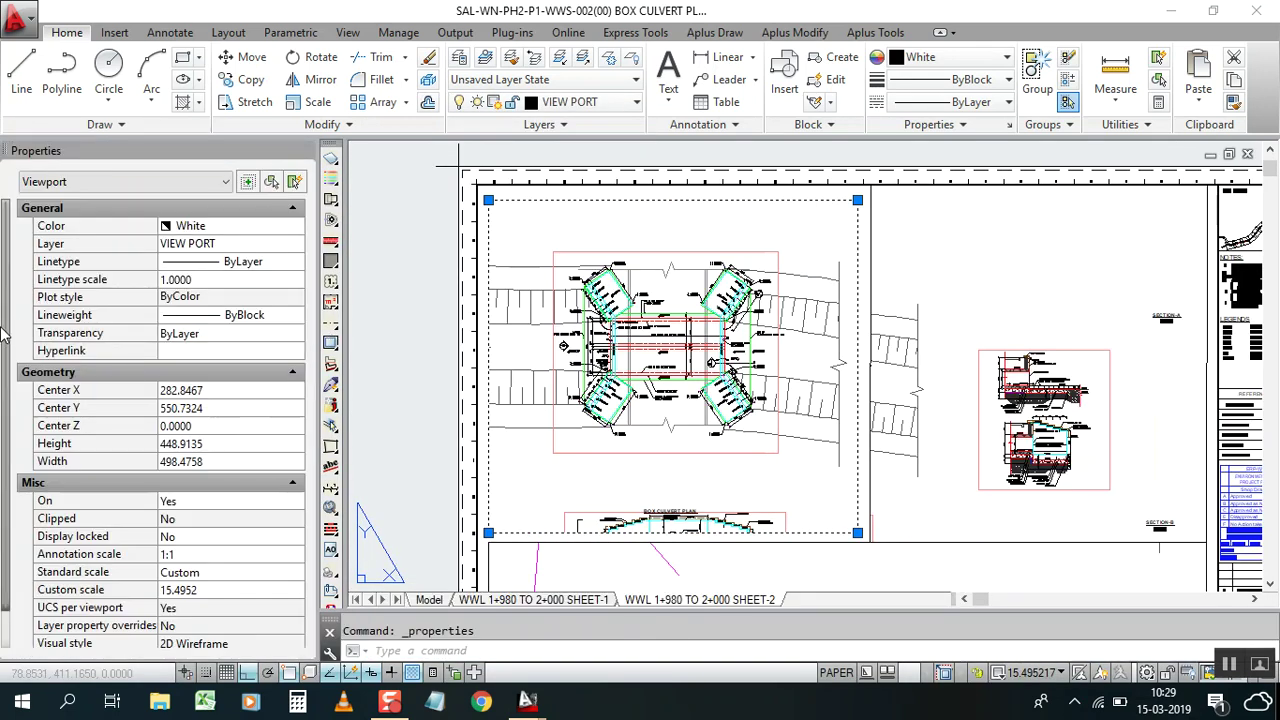
scroll(250, 600, "down", 3)
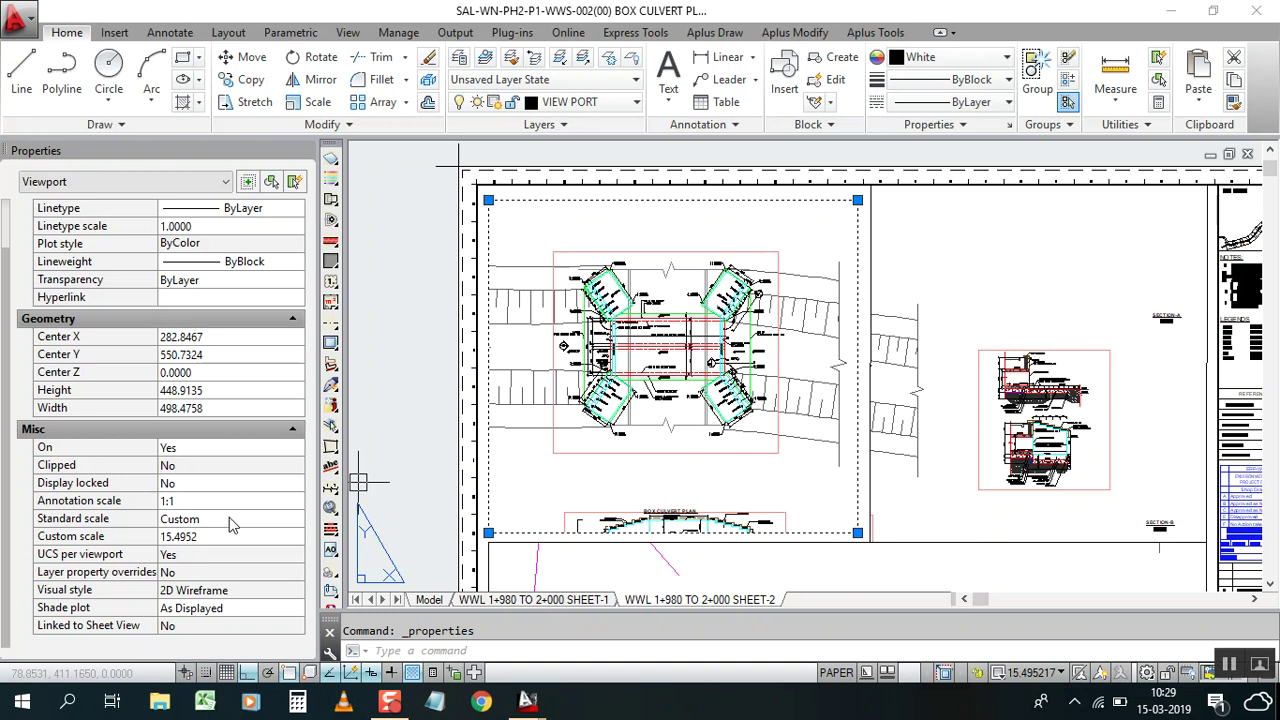
left_click(201, 538)
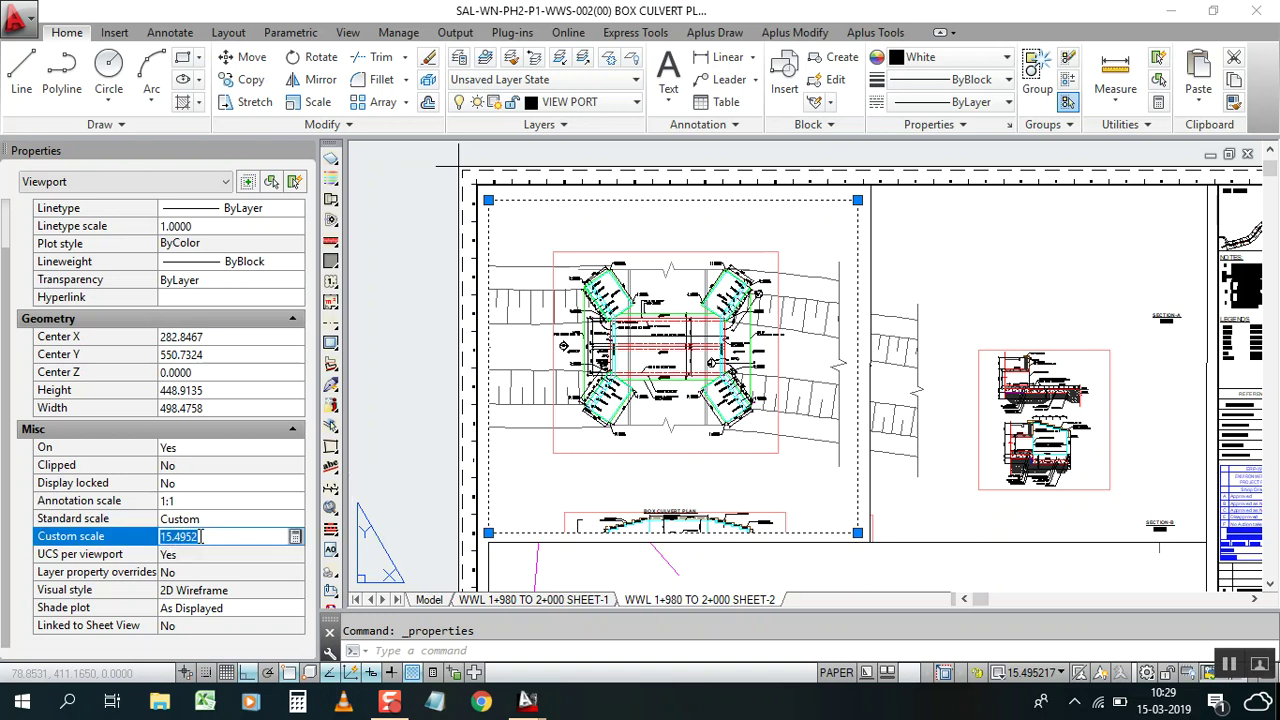
key("BackSpace")
type("000/30")
left_click(222, 550)
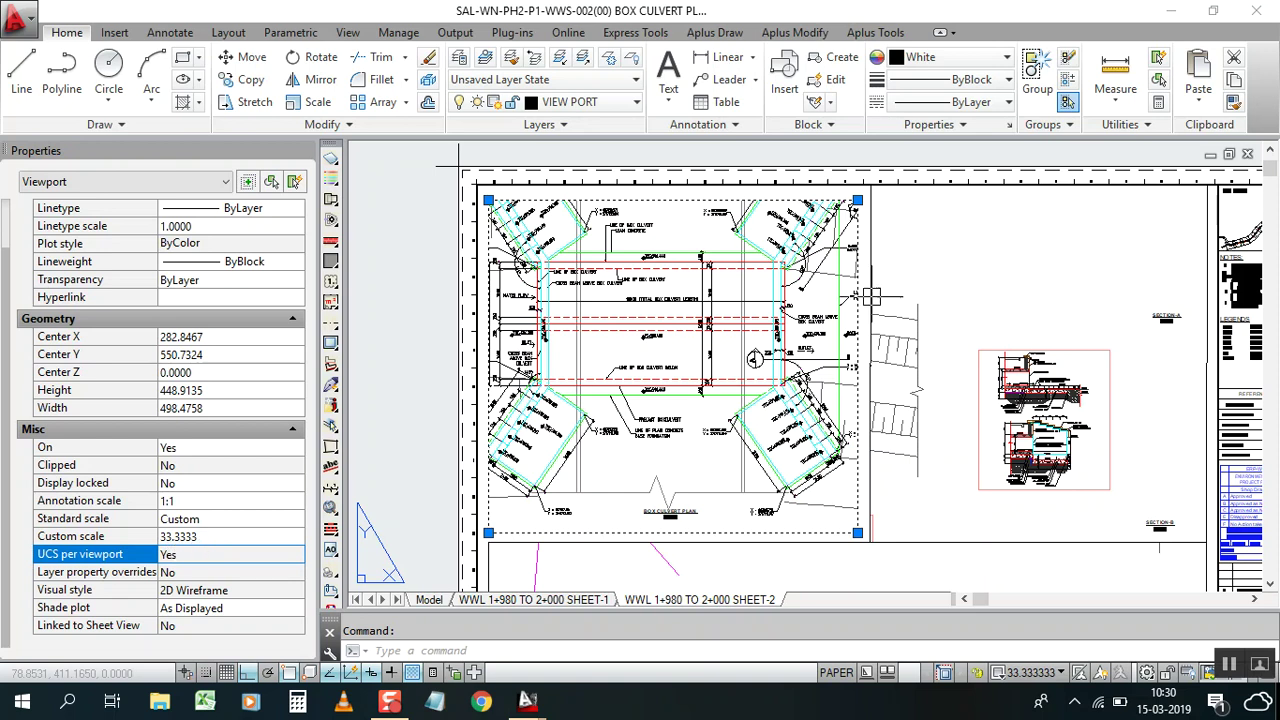
Step: Pan the culvert plan to recentre it in its viewport, then reselect that viewport on the sheet
scroll(660, 398, "up", 2)
scroll(665, 395, "down", 2)
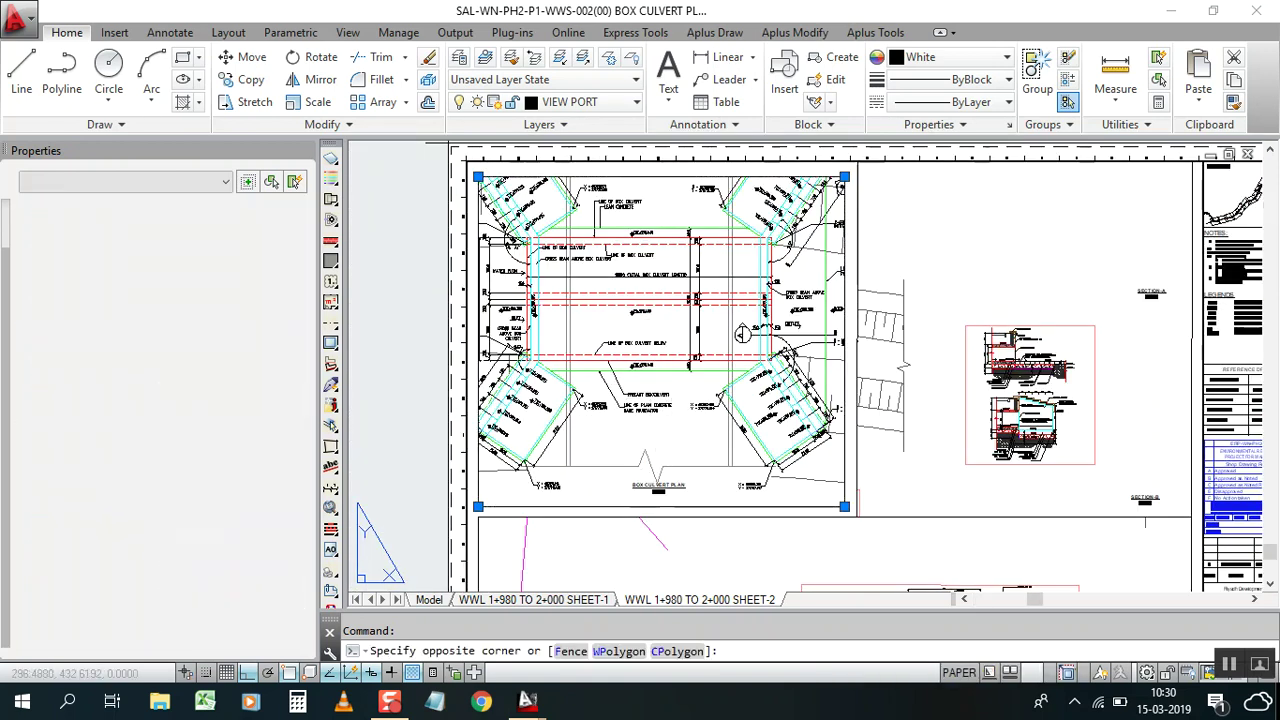
double_click(742, 333)
right_click(728, 186)
left_click(728, 186)
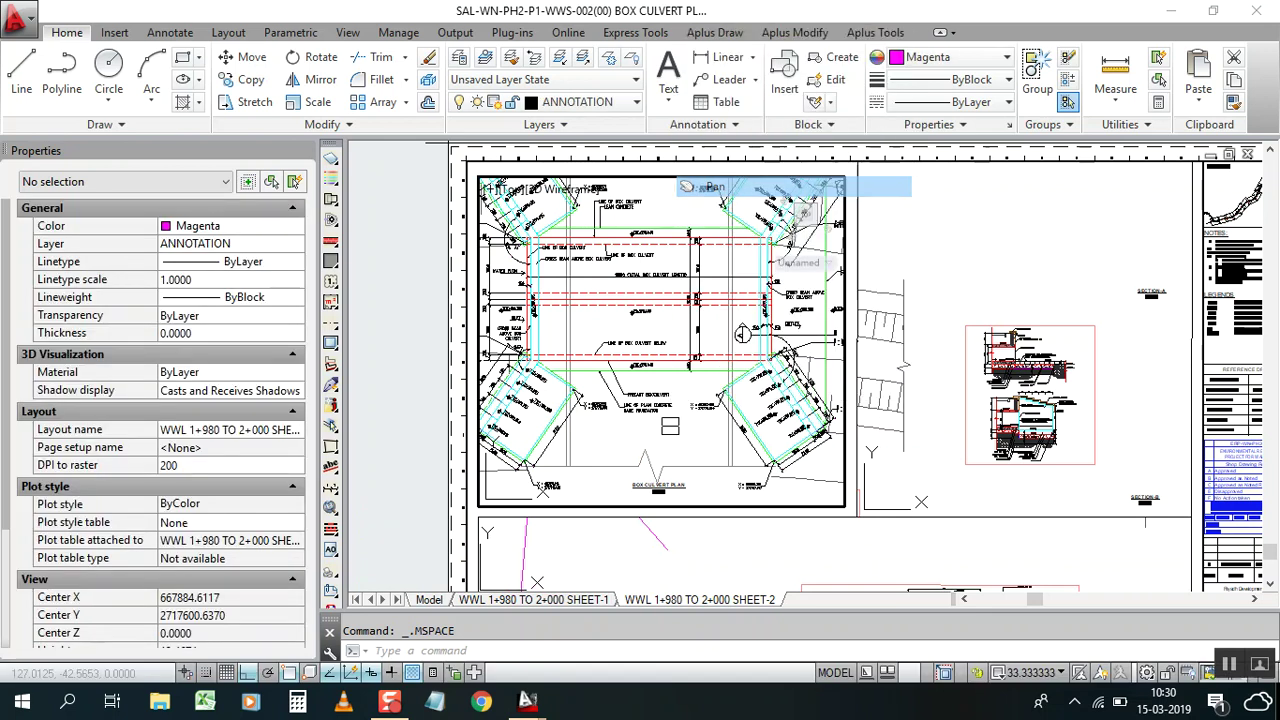
left_click_drag(628, 289, 651, 305)
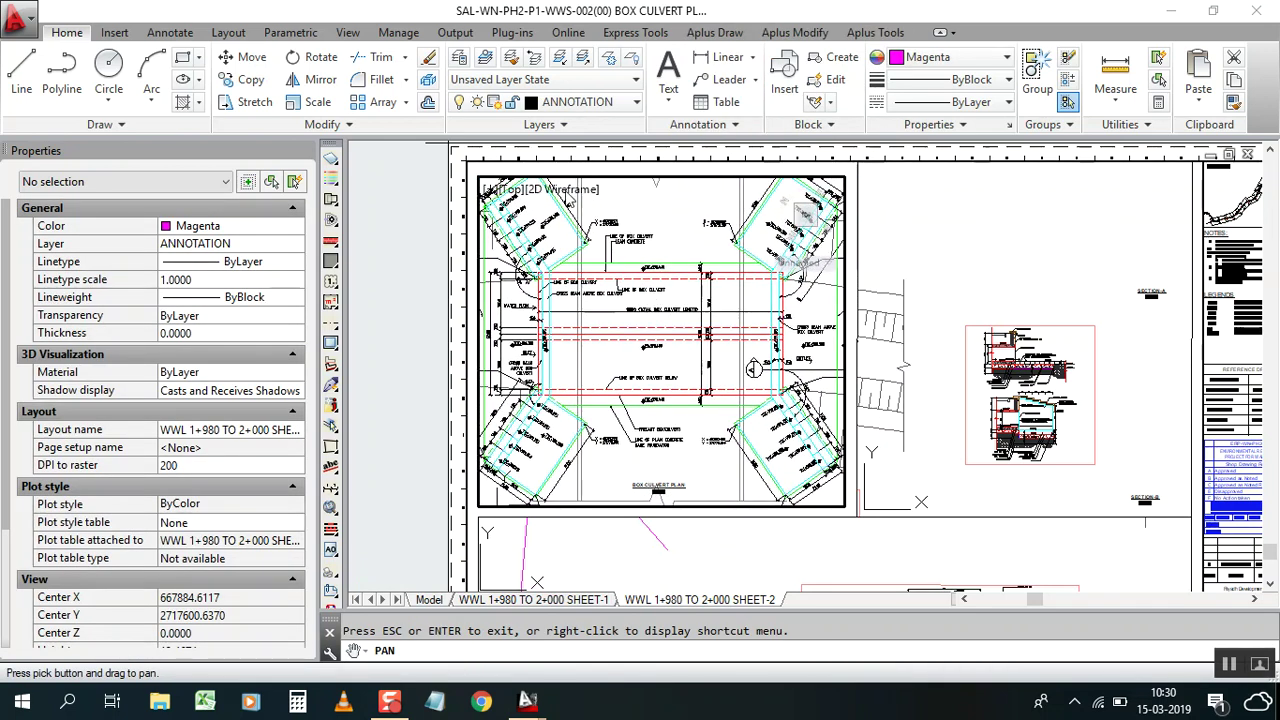
right_click(660, 275)
left_click(682, 280)
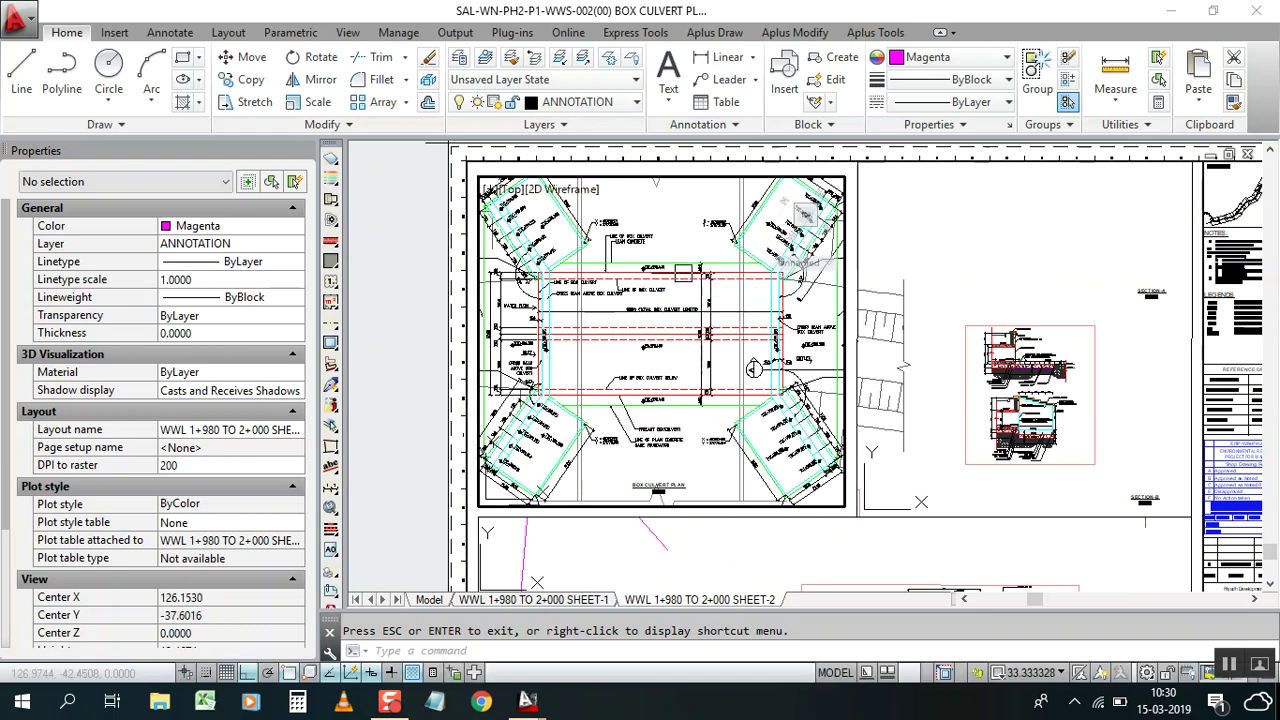
double_click(425, 314)
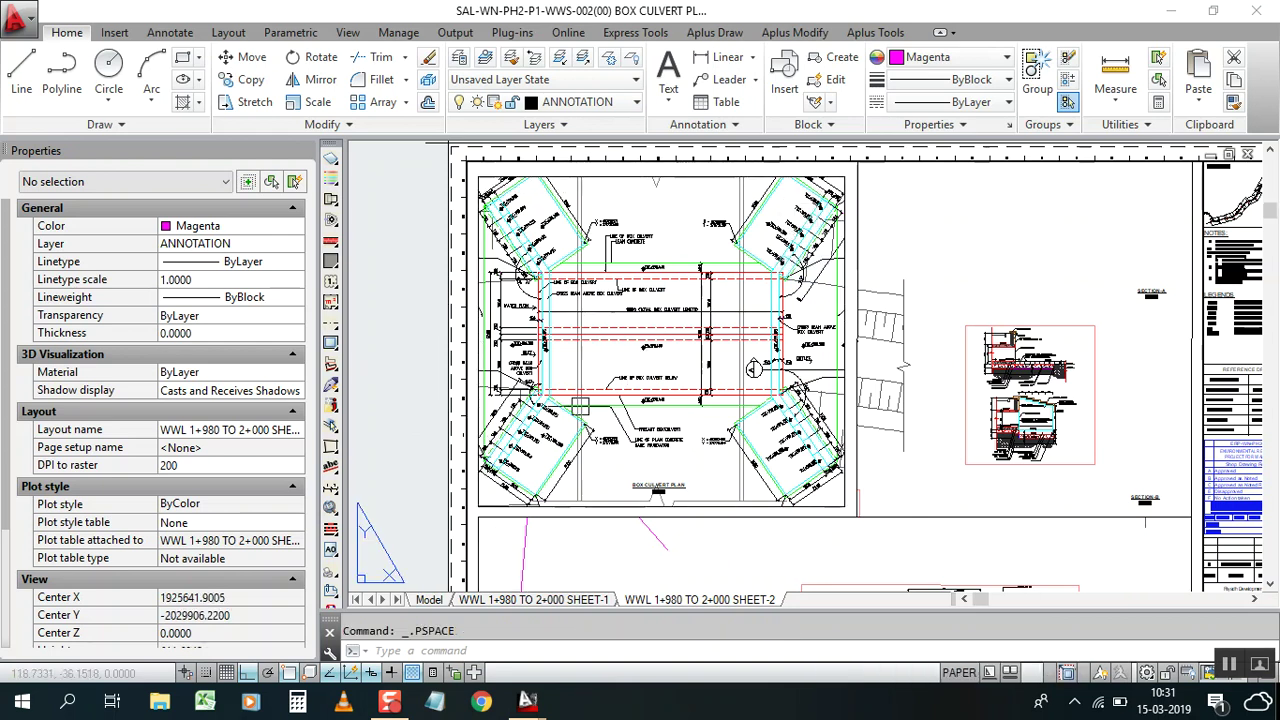
left_click(580, 507)
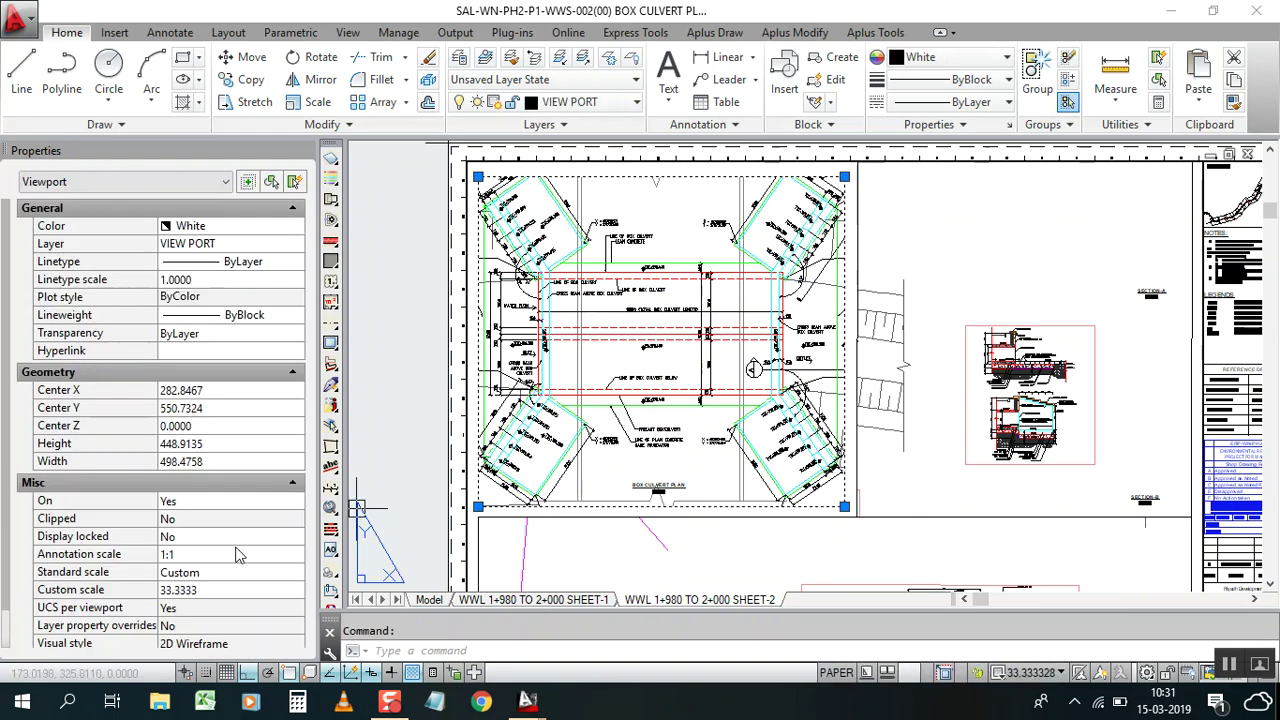
Step: Change the plan viewport custom scale to 1000/40 (25) and return to paper space
left_click(226, 592)
type("11")
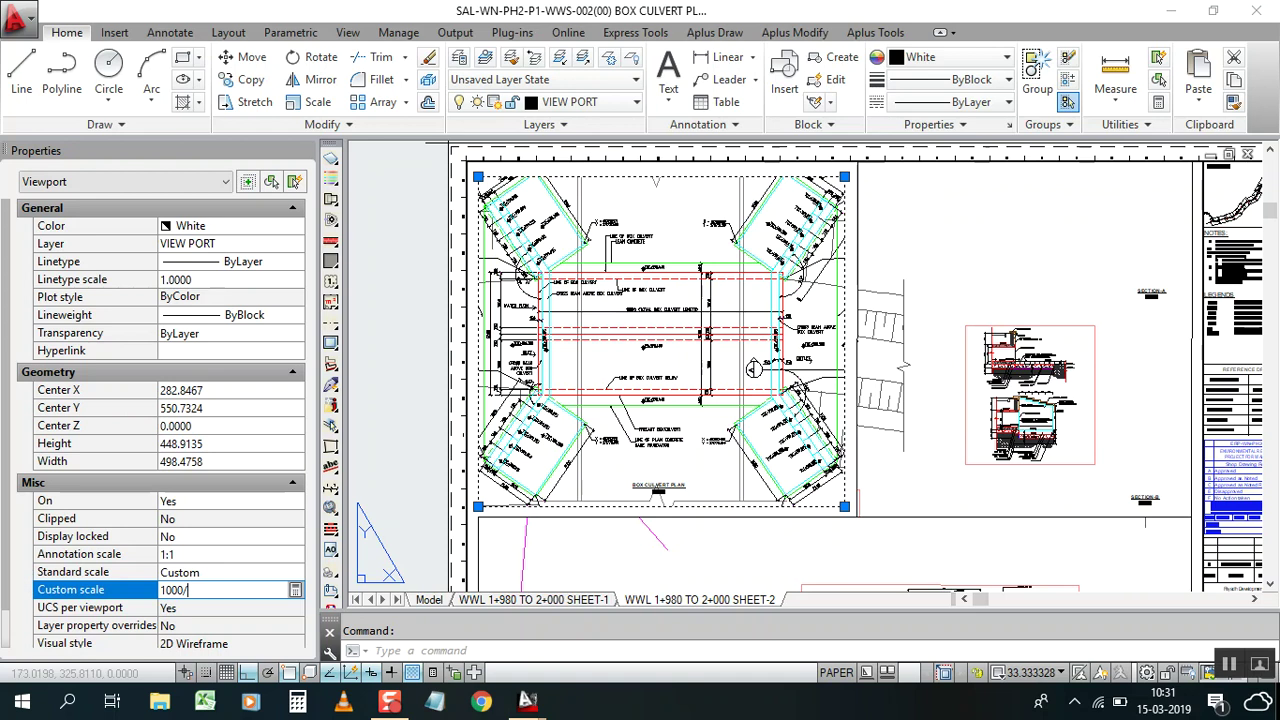
left_click(229, 607)
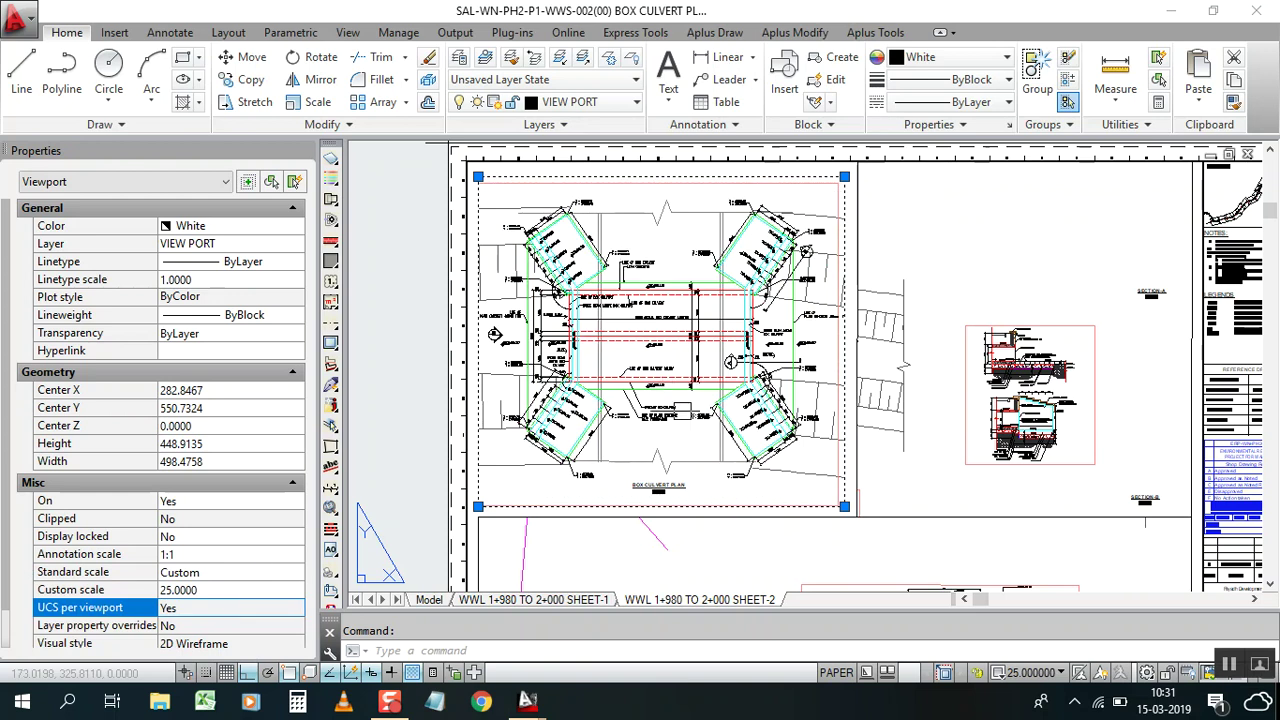
double_click(702, 490)
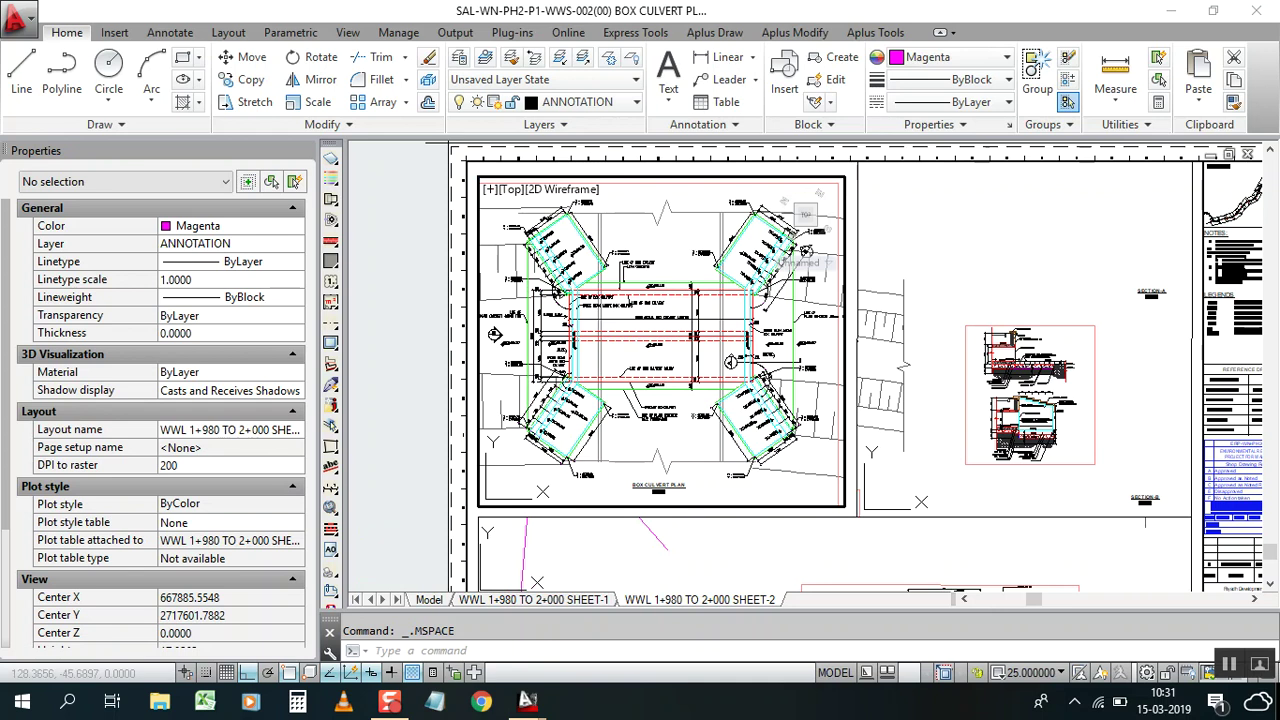
left_click(677, 251)
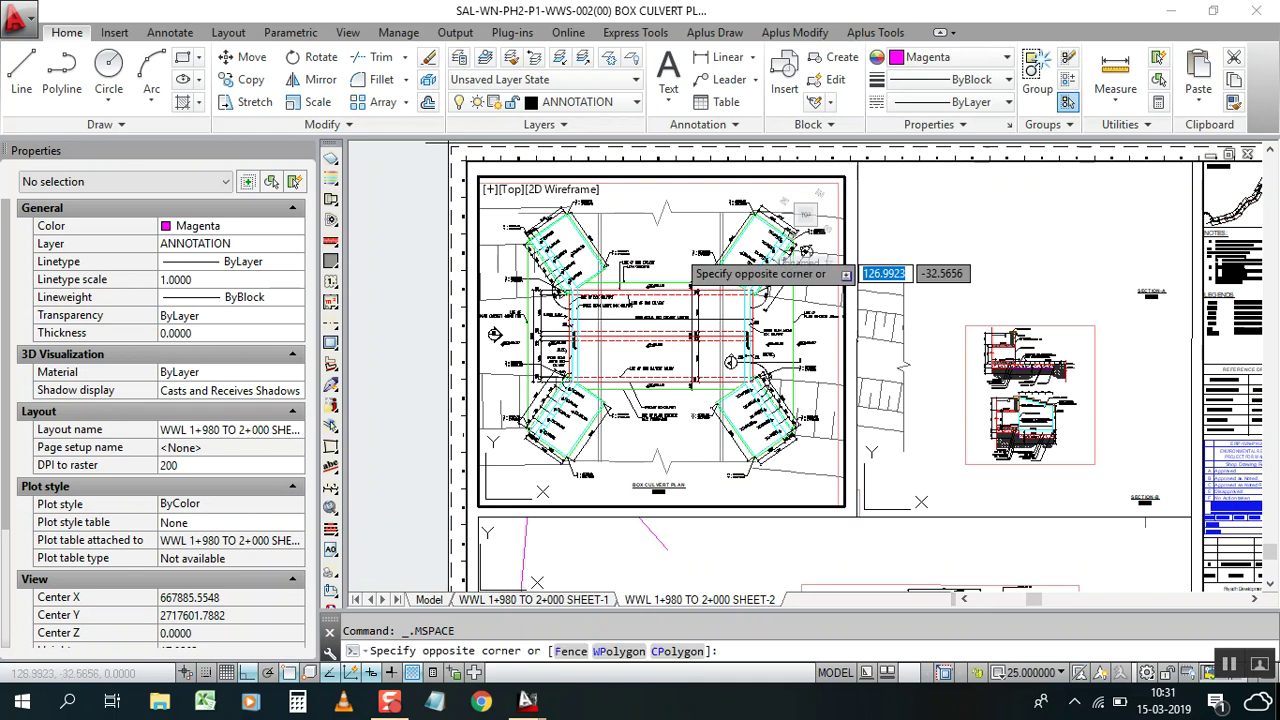
left_click(650, 248)
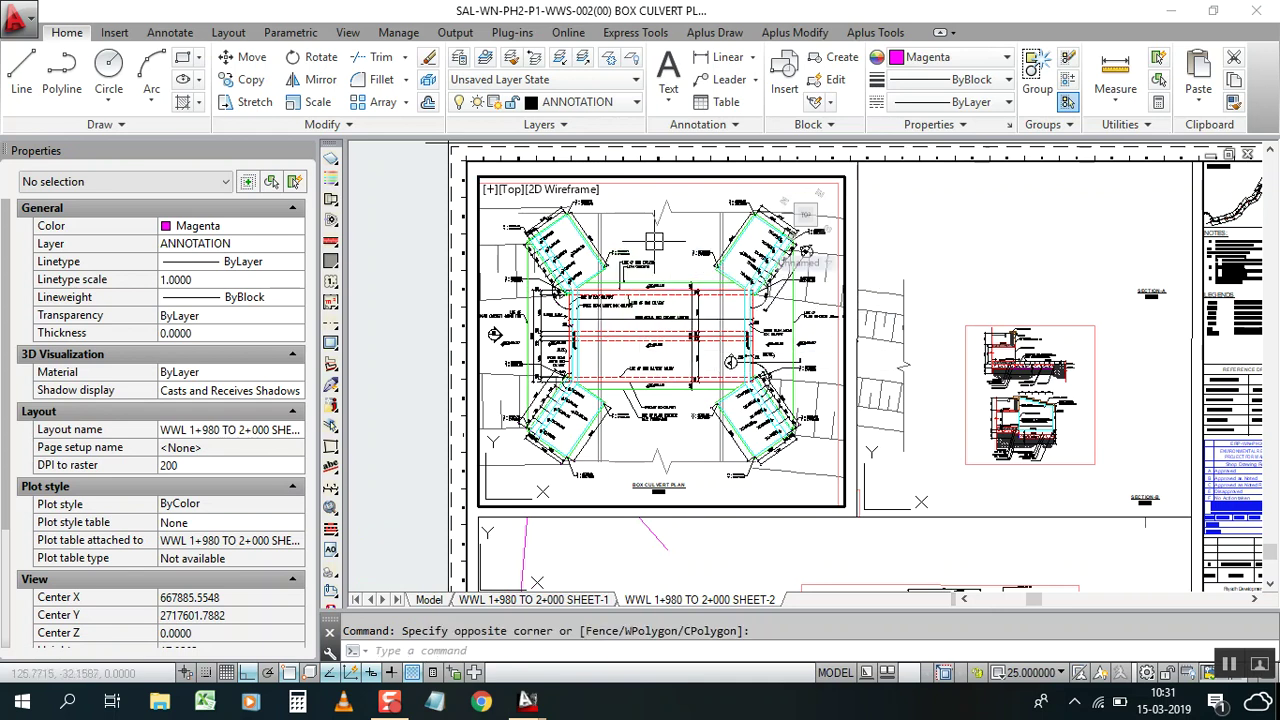
double_click(406, 261)
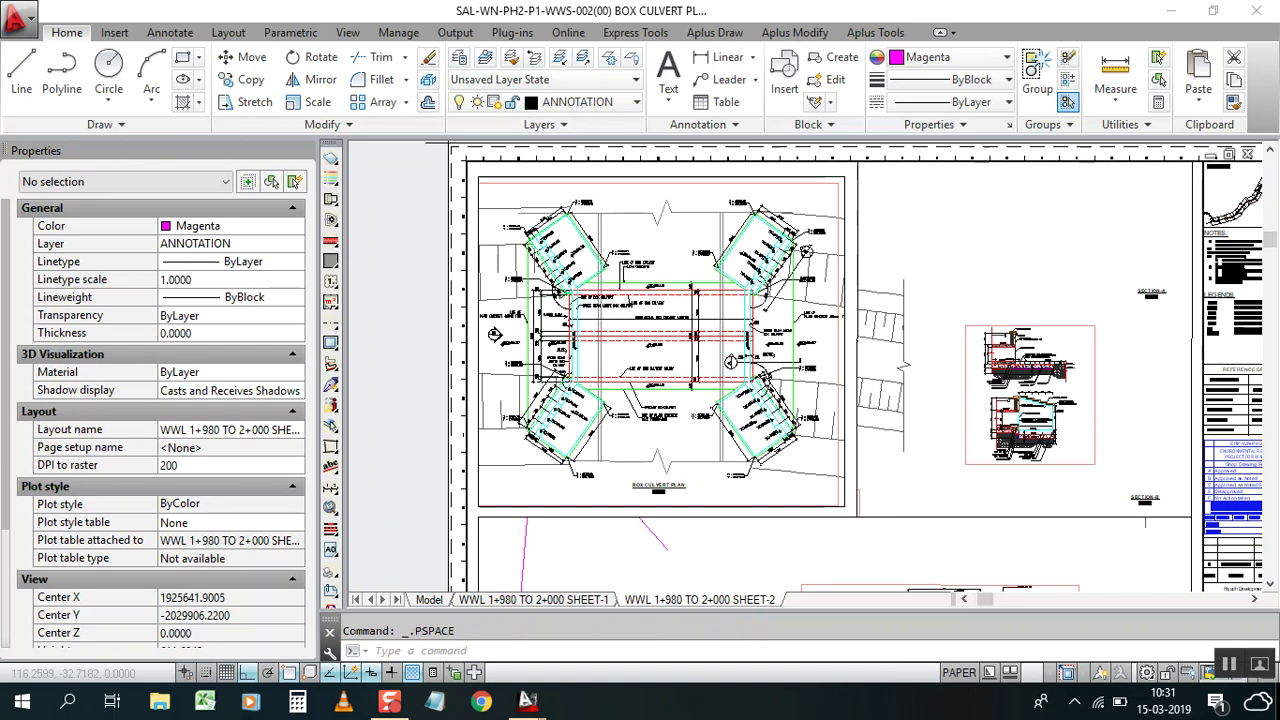
scroll(635, 270, "up", 2)
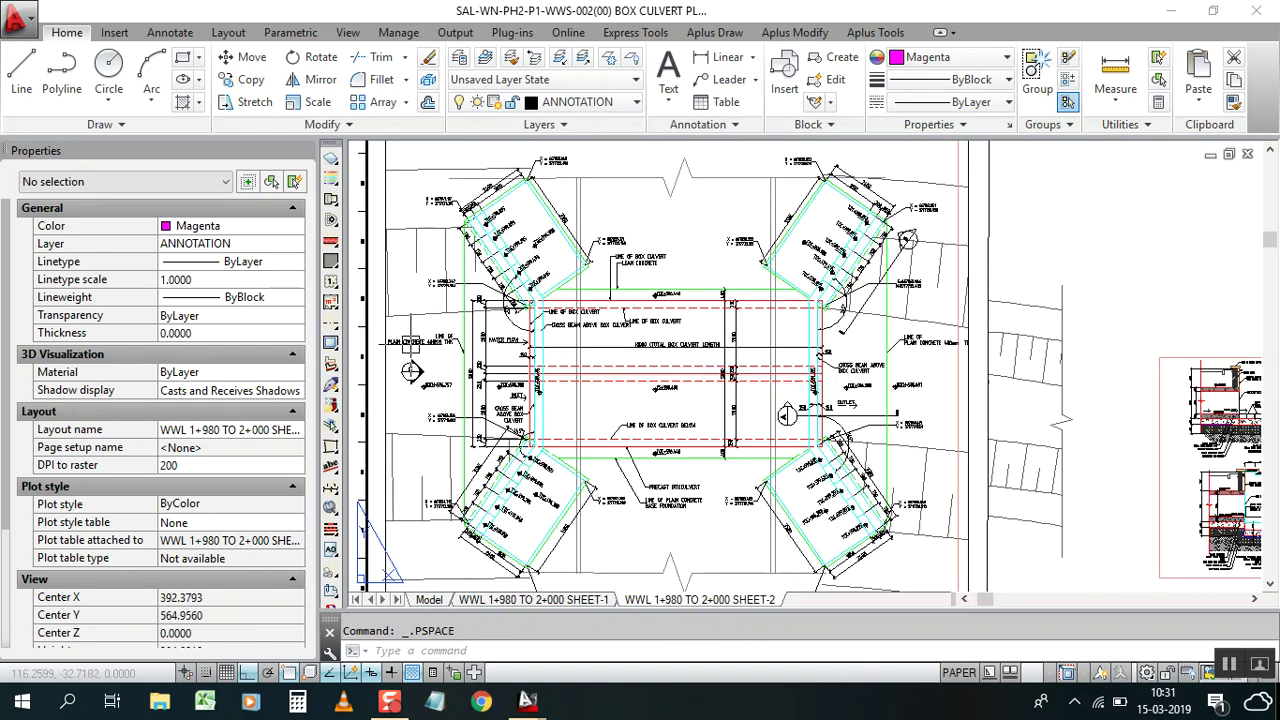
Step: Zoom onto the Section-A and Section-B details and select their viewport
scroll(650, 230, "down", 3)
scroll(690, 280, "up", 2)
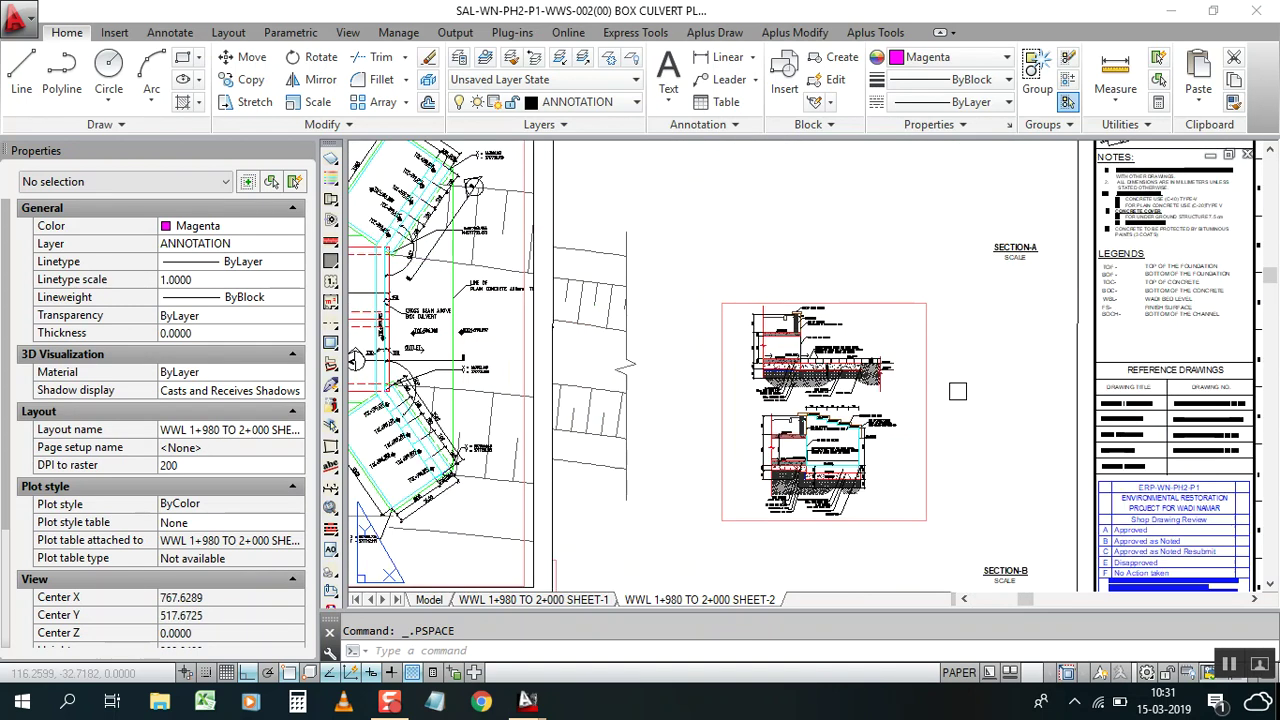
scroll(965, 465, "up", 6)
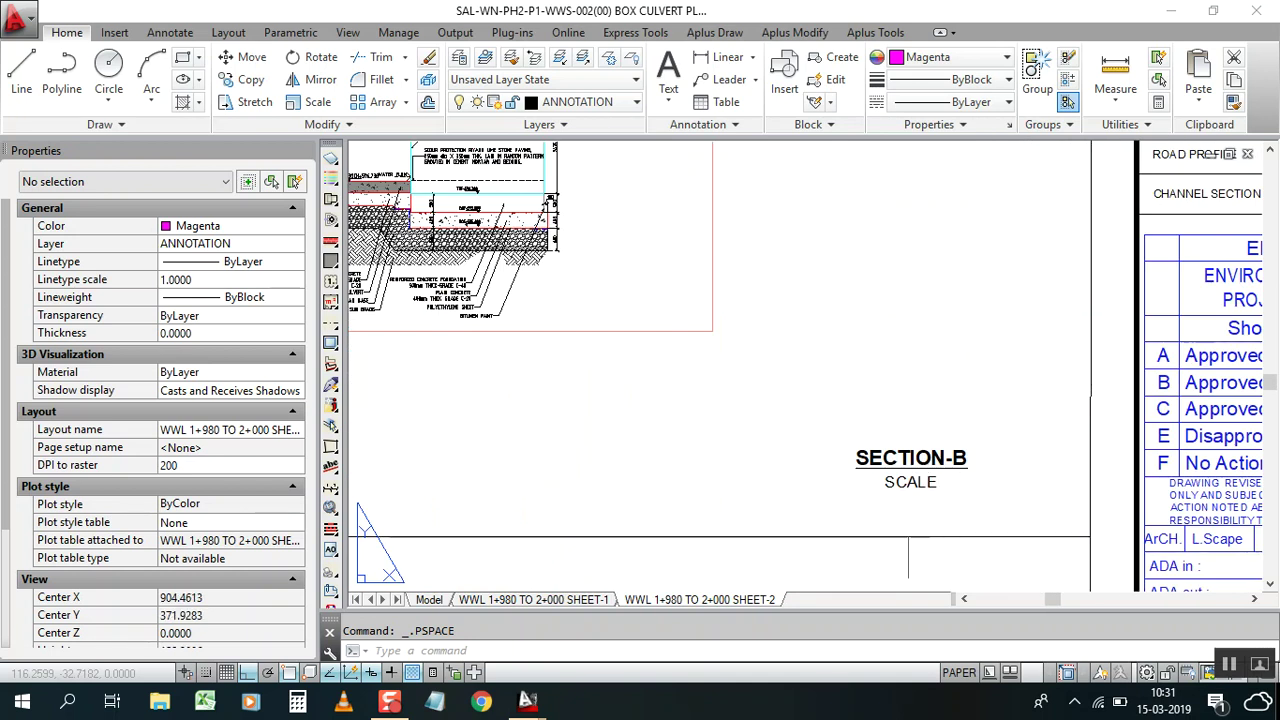
scroll(949, 509, "down", 5)
scroll(895, 482, "up", 1)
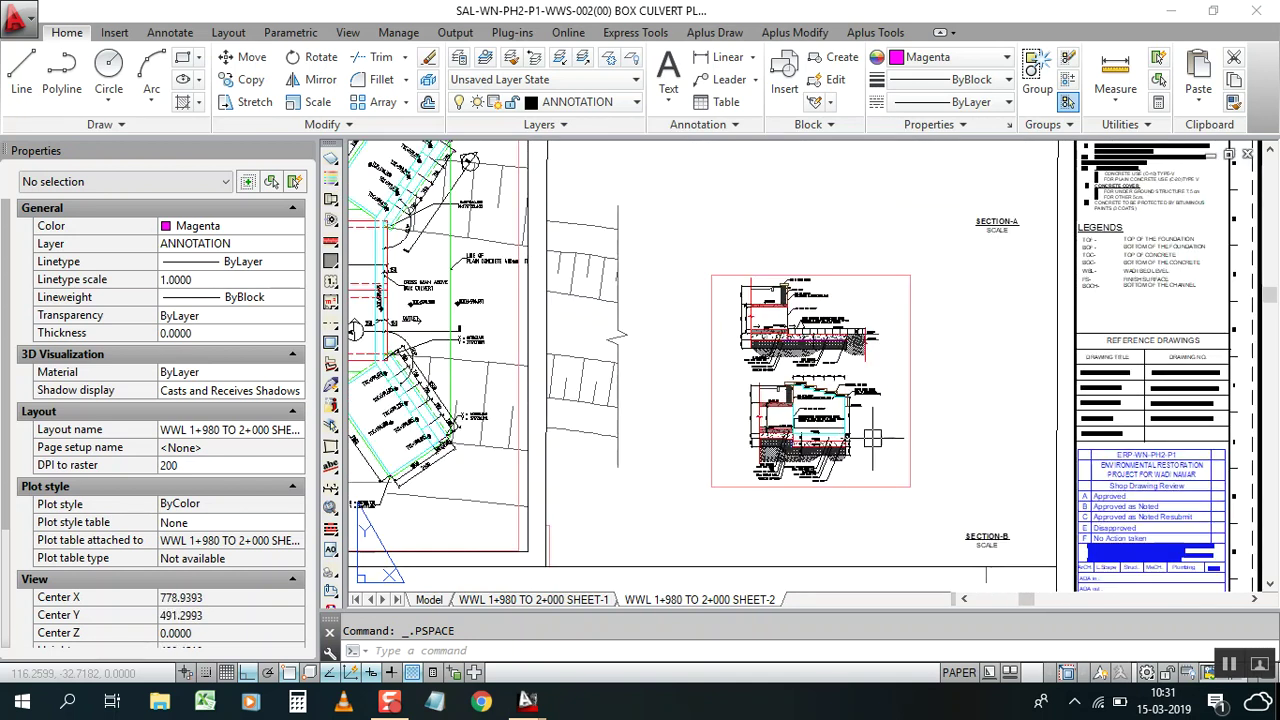
left_click(915, 566)
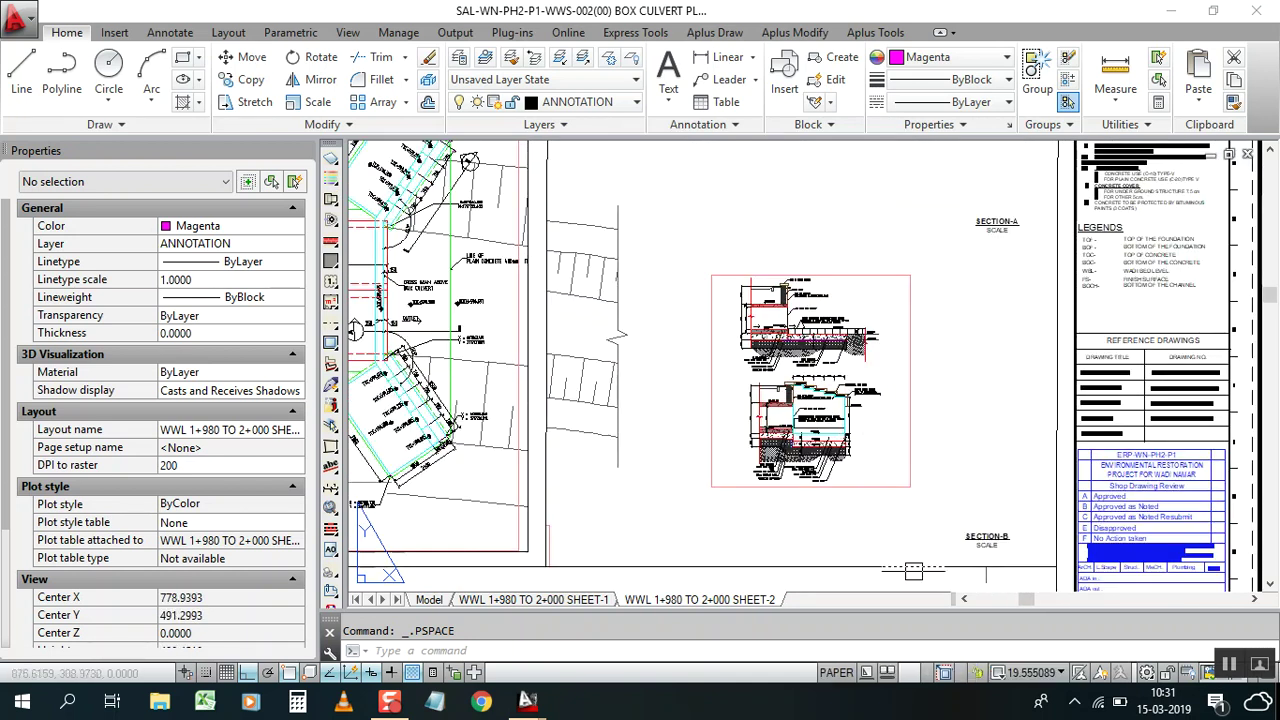
Step: Give the section viewport a custom scale of 1000/40 (25), matching the plan
key("Escape")
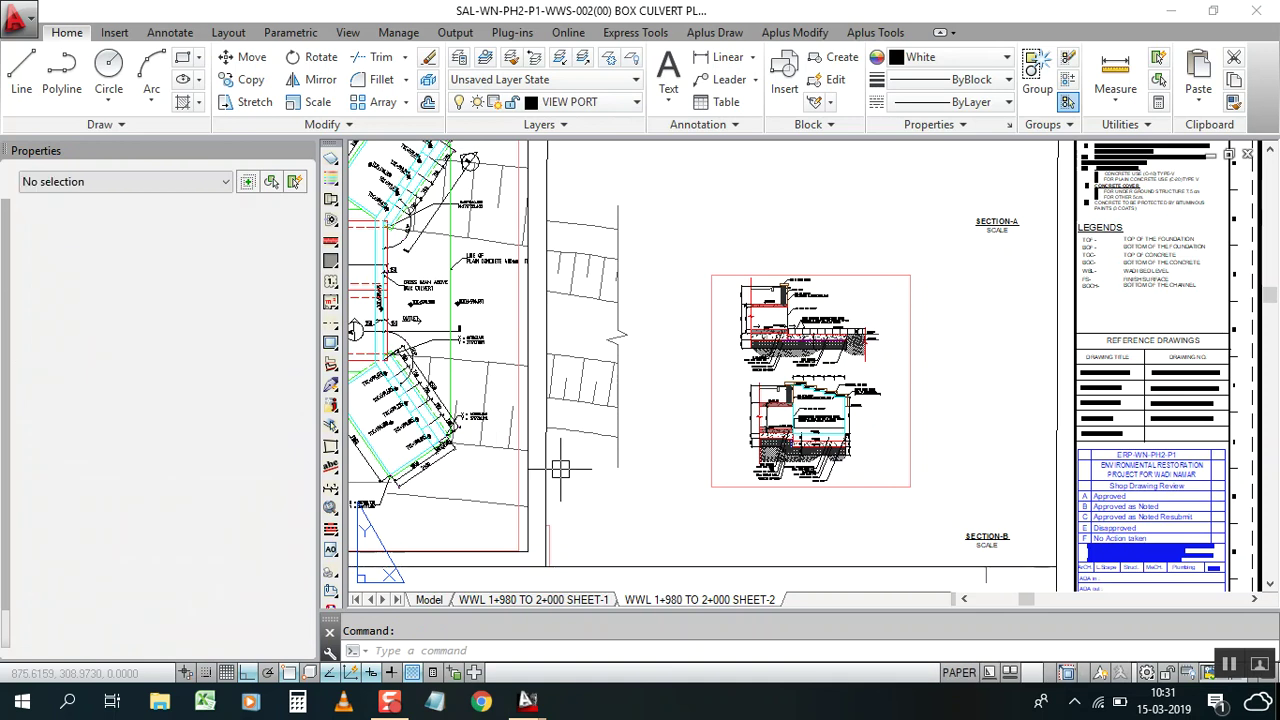
left_click(553, 424)
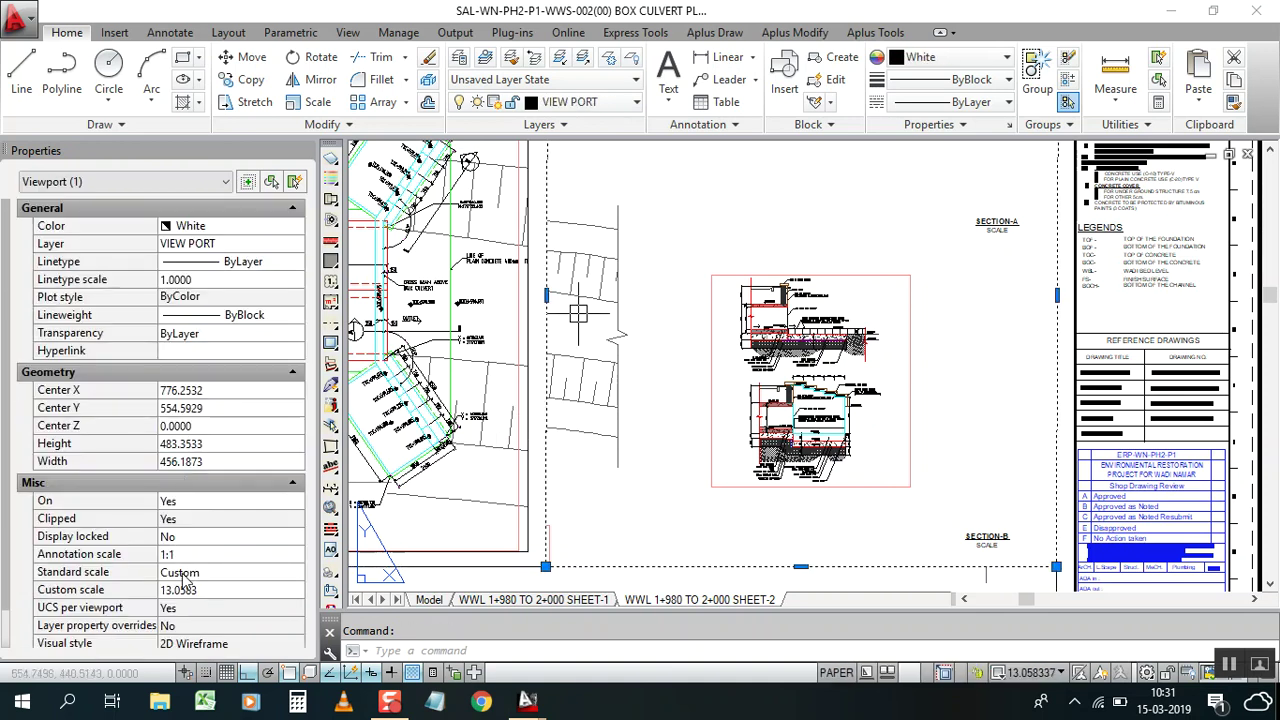
left_click(205, 592)
type("1")
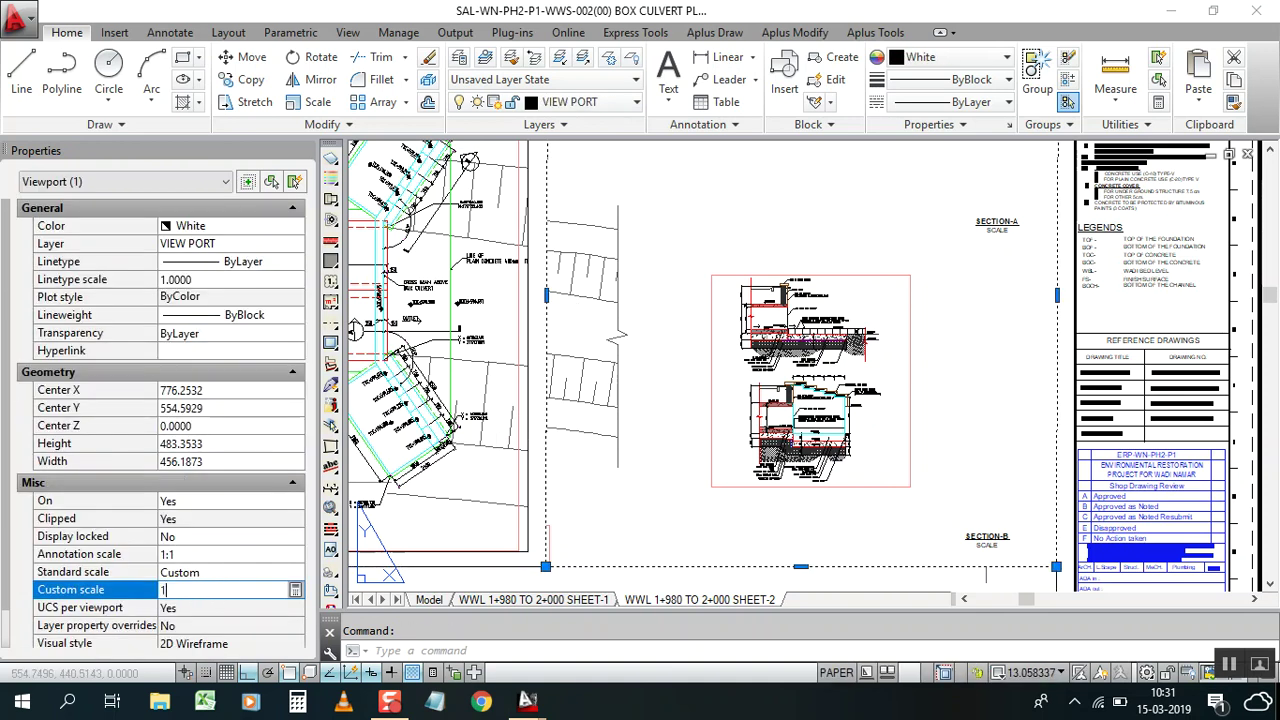
type("000/40")
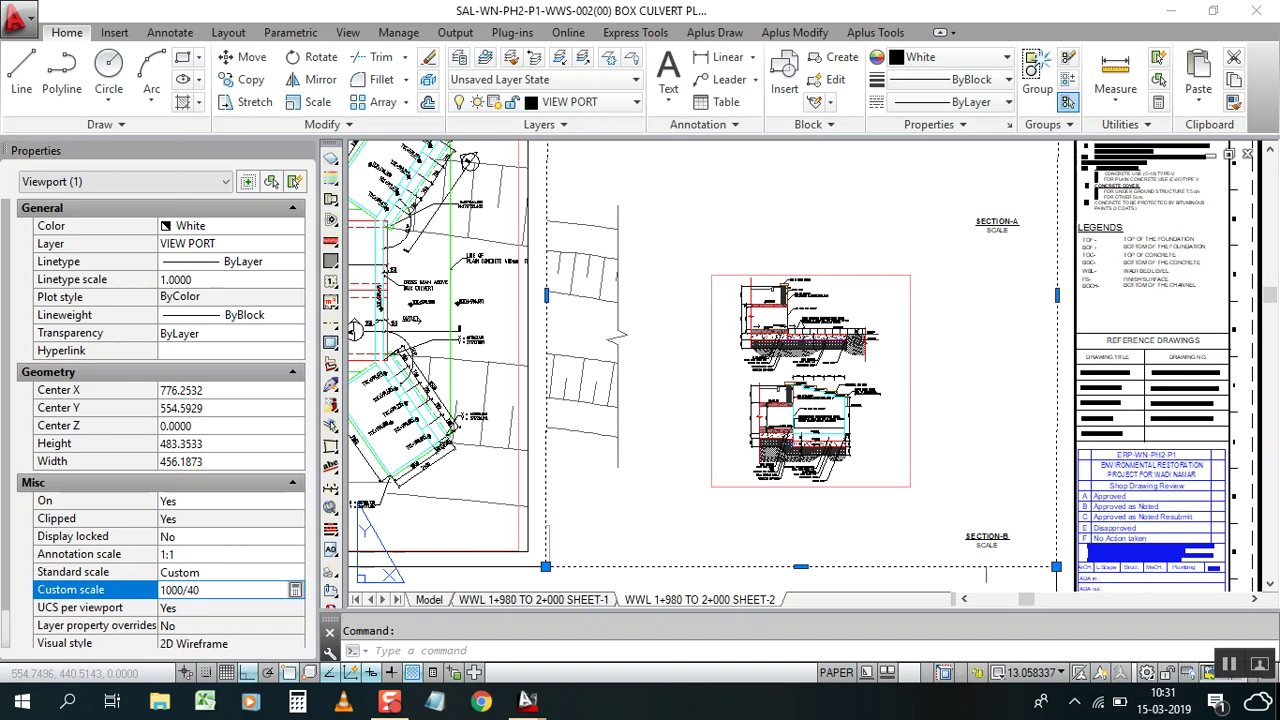
key("Return")
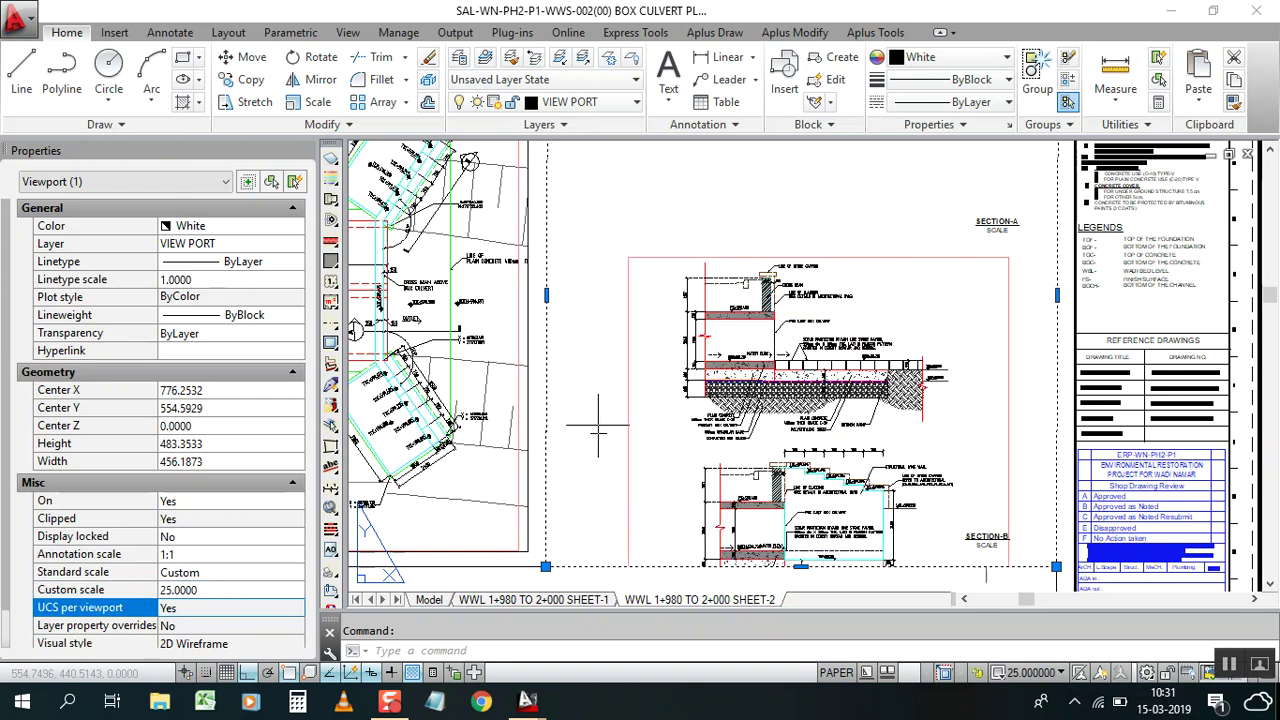
Step: Pan the section details upward so Section-B sits fully inside the viewport
double_click(605, 365)
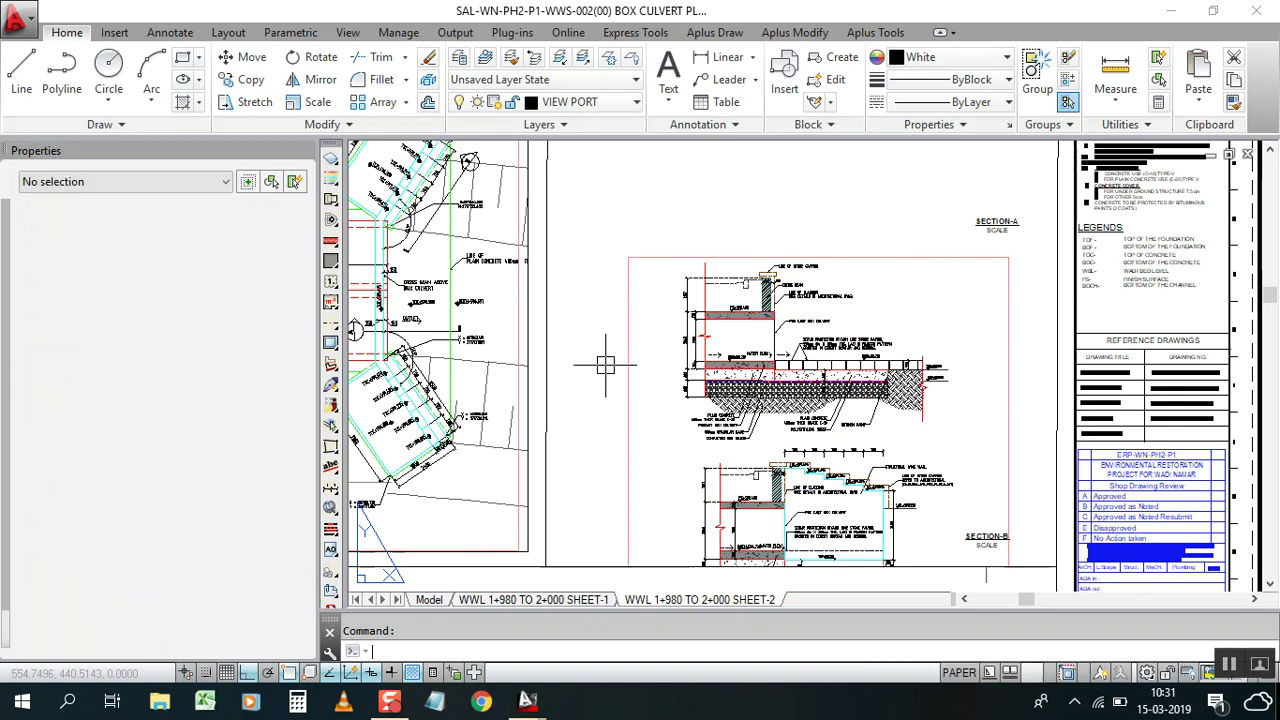
left_click(606, 370)
right_click(606, 370)
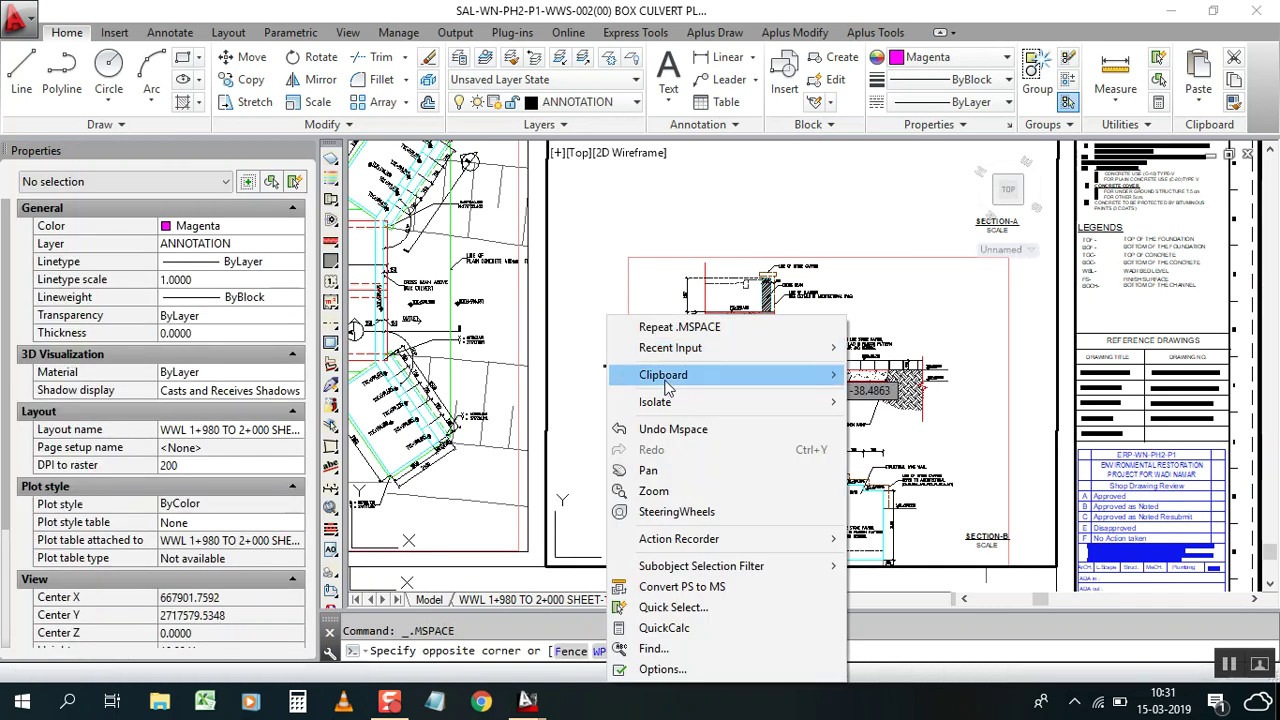
left_click(622, 488)
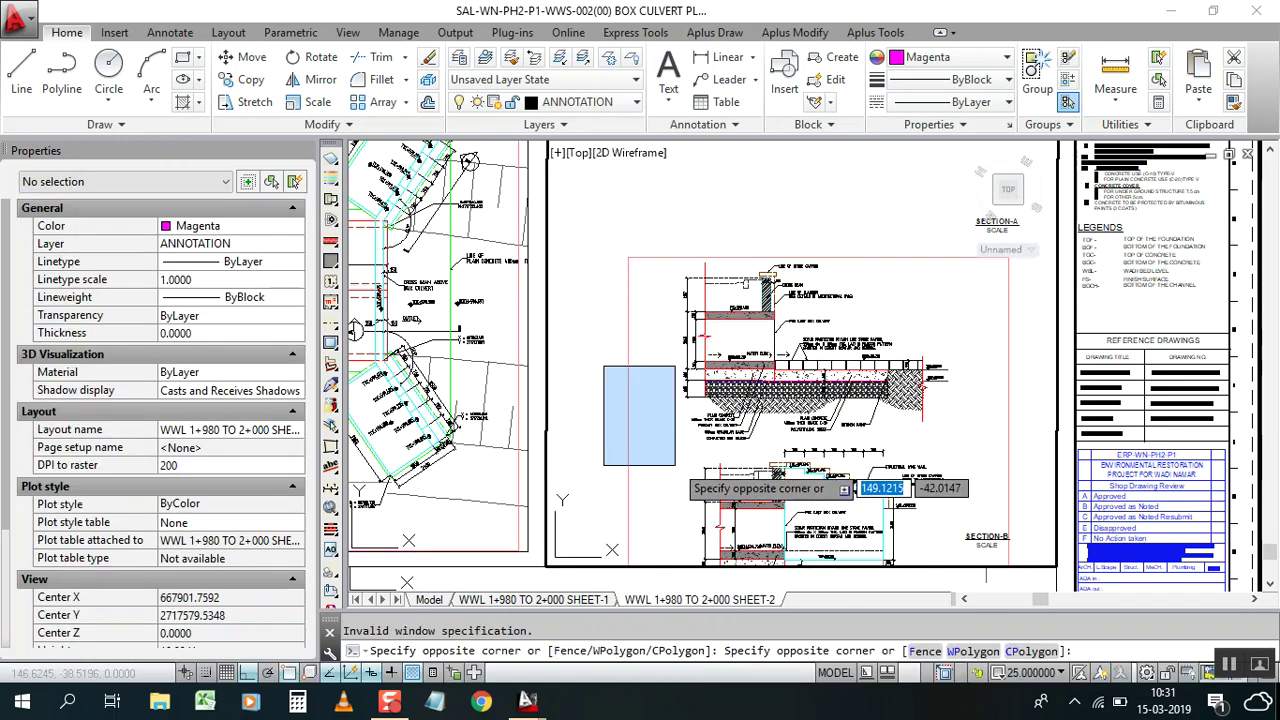
right_click(608, 368)
left_click(658, 471)
left_click_drag(665, 496, 659, 362)
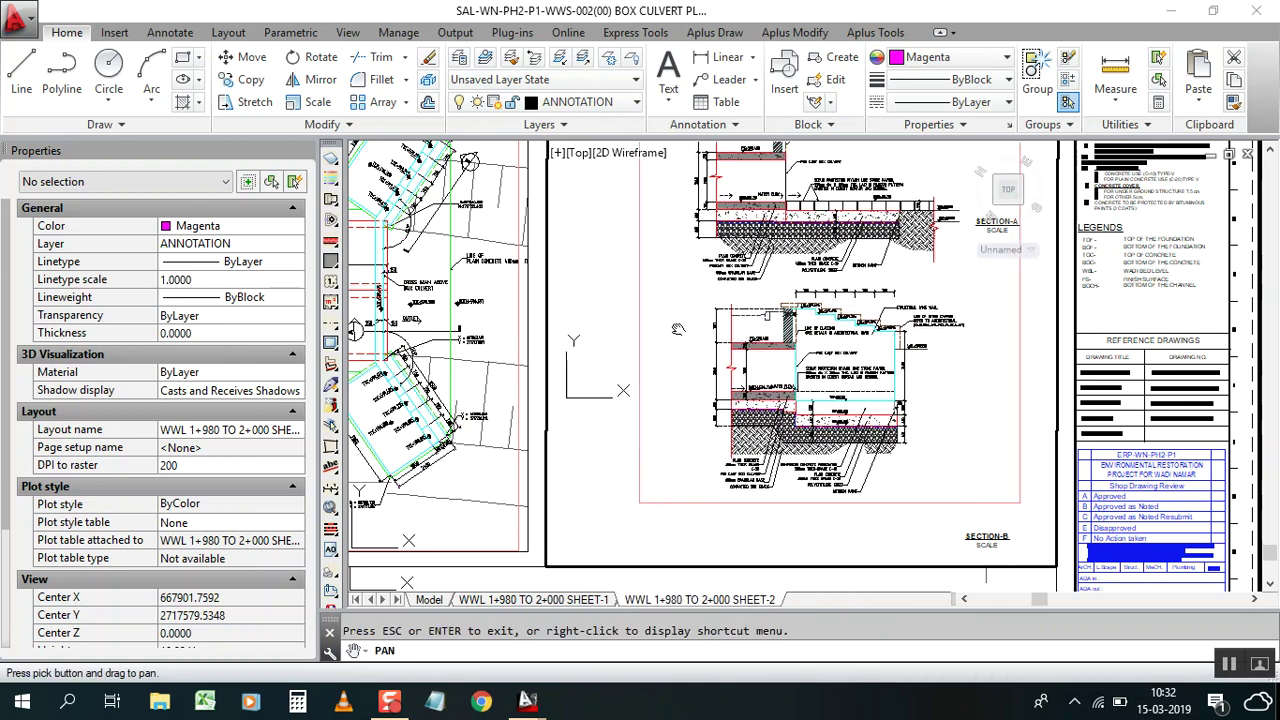
right_click(1069, 336)
left_click(1068, 348)
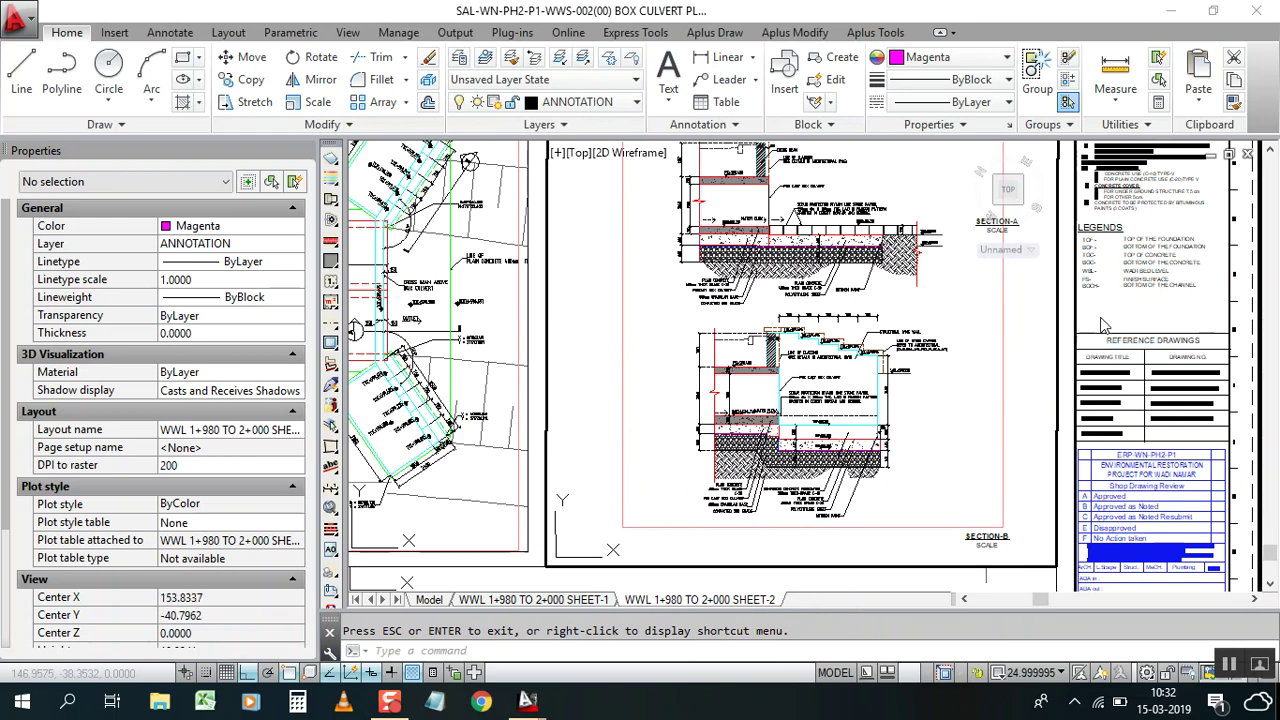
double_click(1103, 325)
Step: Review the recentred sections, briefly re-entering the section viewport before returning to paper space
scroll(820, 400, "down", 2)
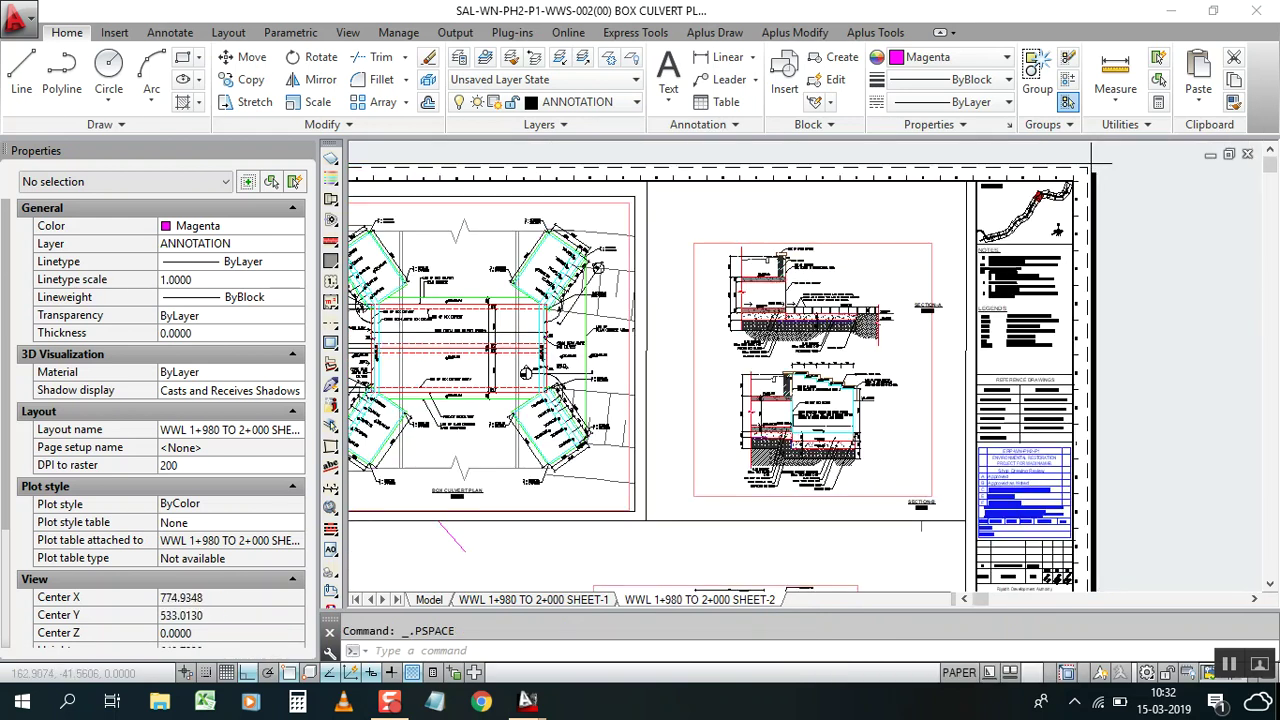
scroll(790, 345, "down", 1)
scroll(790, 345, "up", 1)
scroll(775, 333, "down", 1)
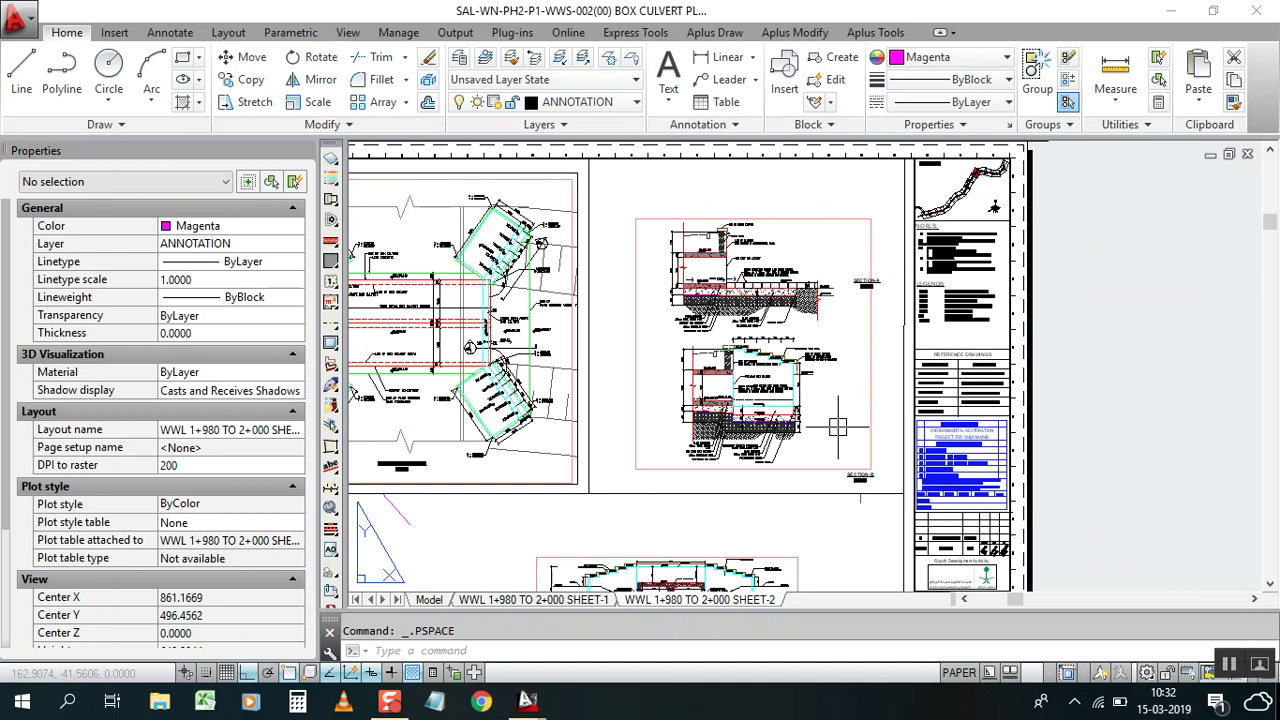
double_click(840, 415)
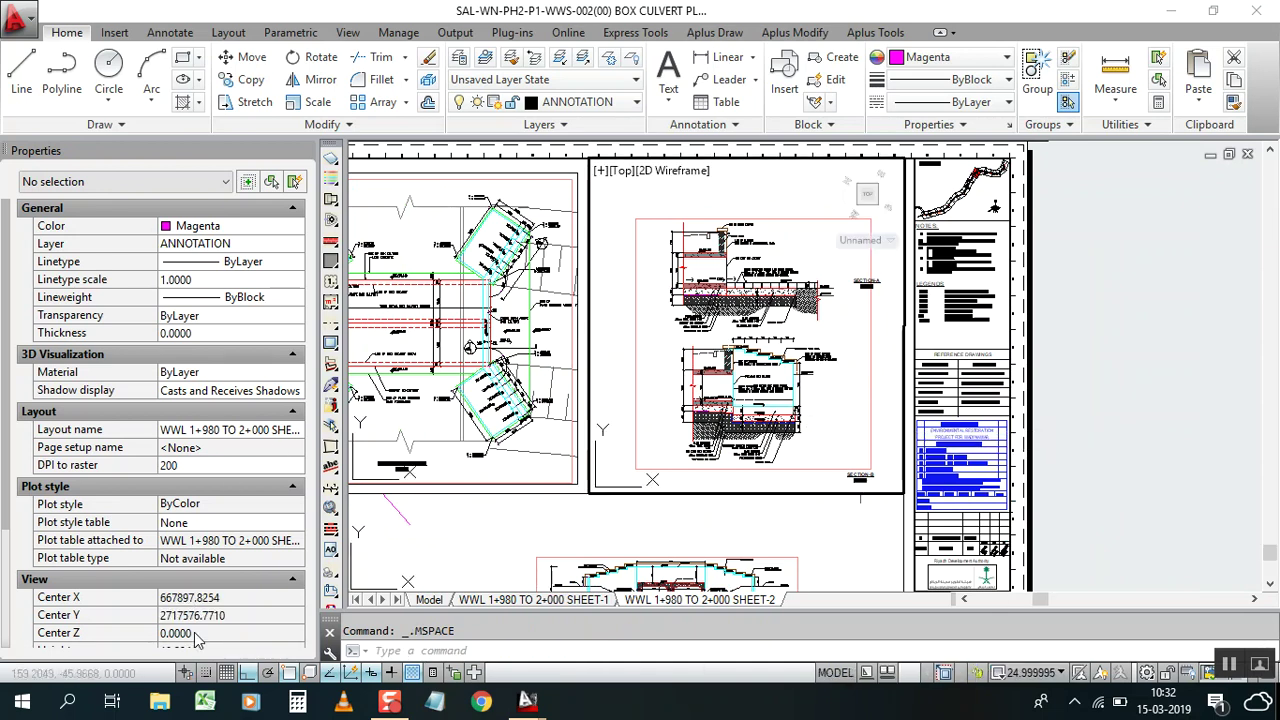
double_click(1076, 388)
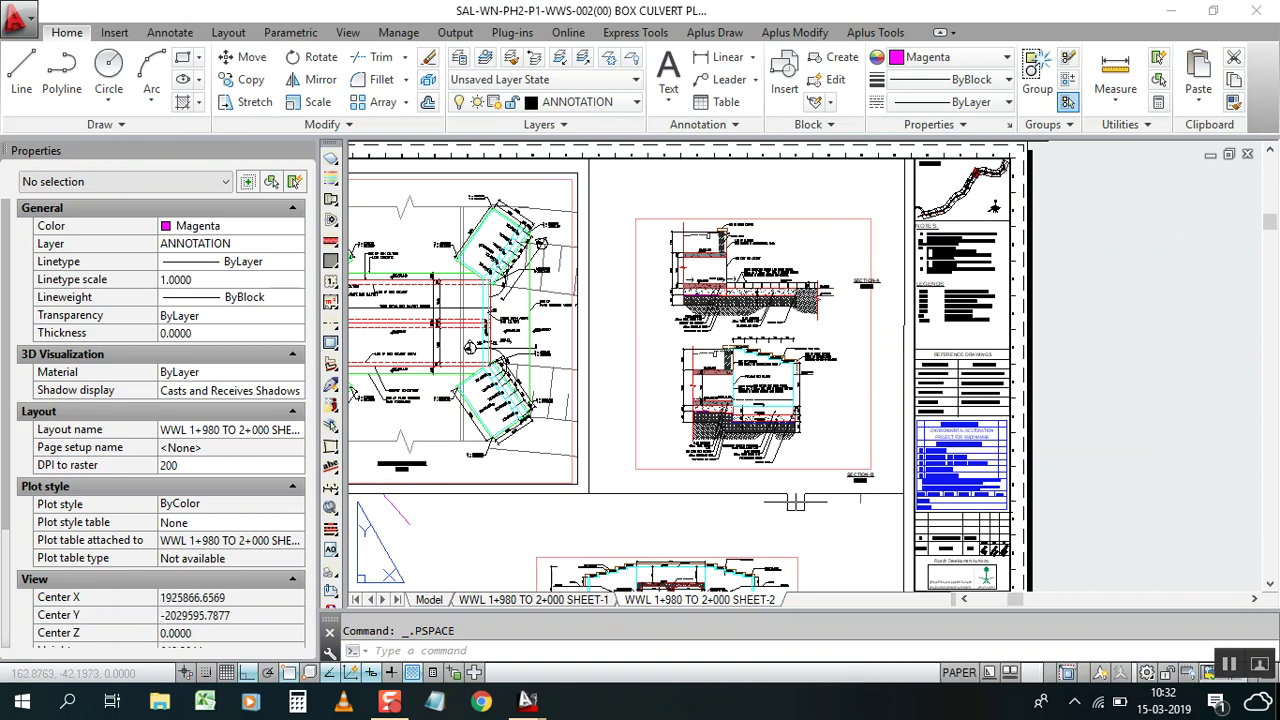
Step: Set the section viewport custom scale to 1000/30 (33.3333)
left_click(588, 386)
left_click(198, 591)
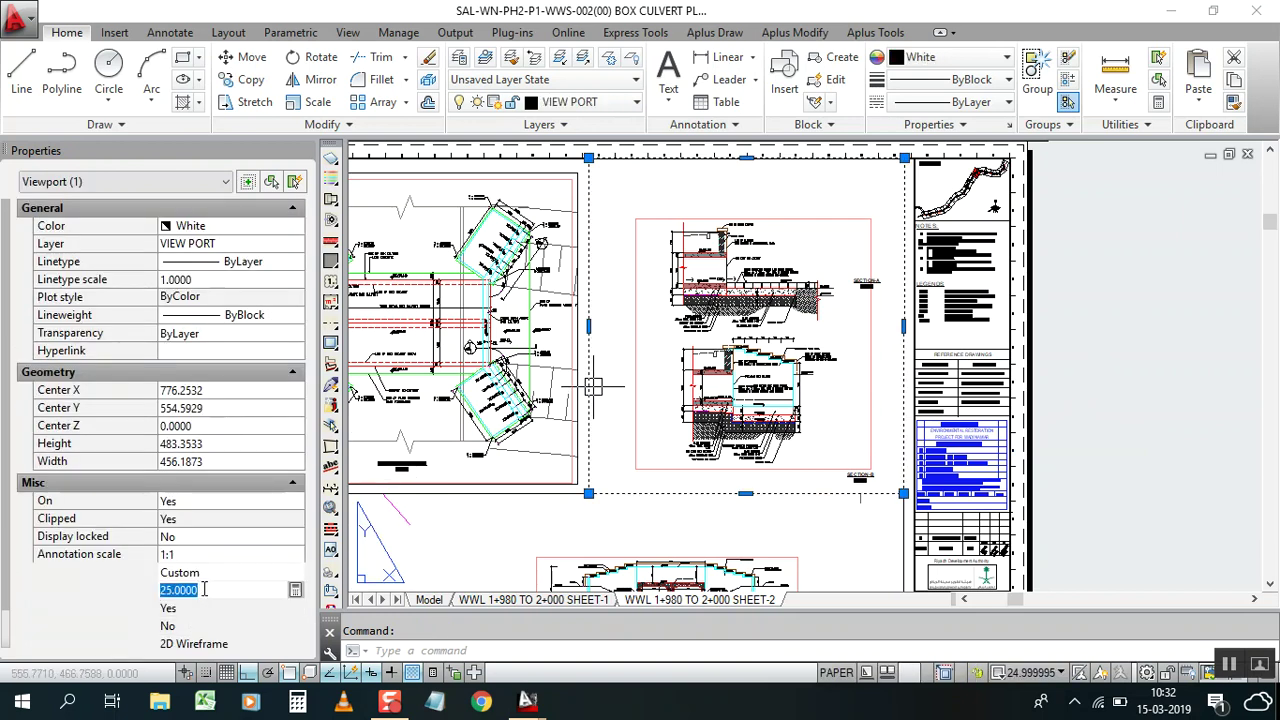
type("10")
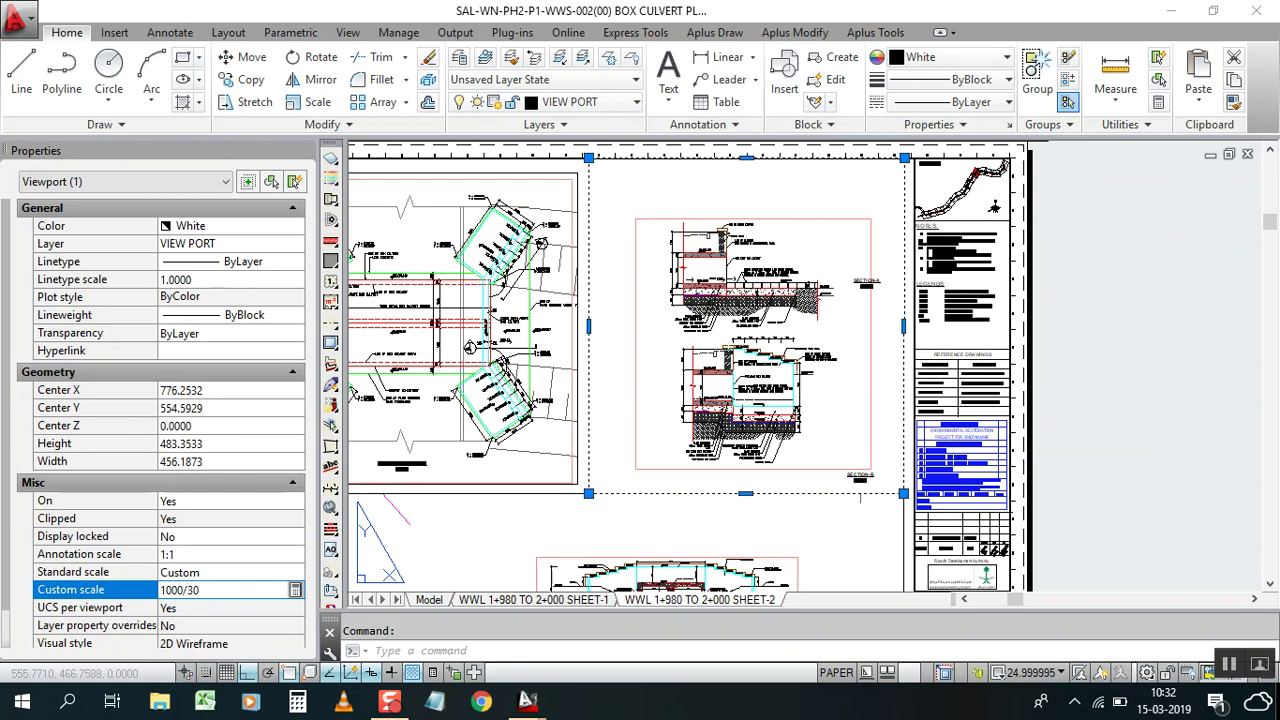
left_click(205, 605)
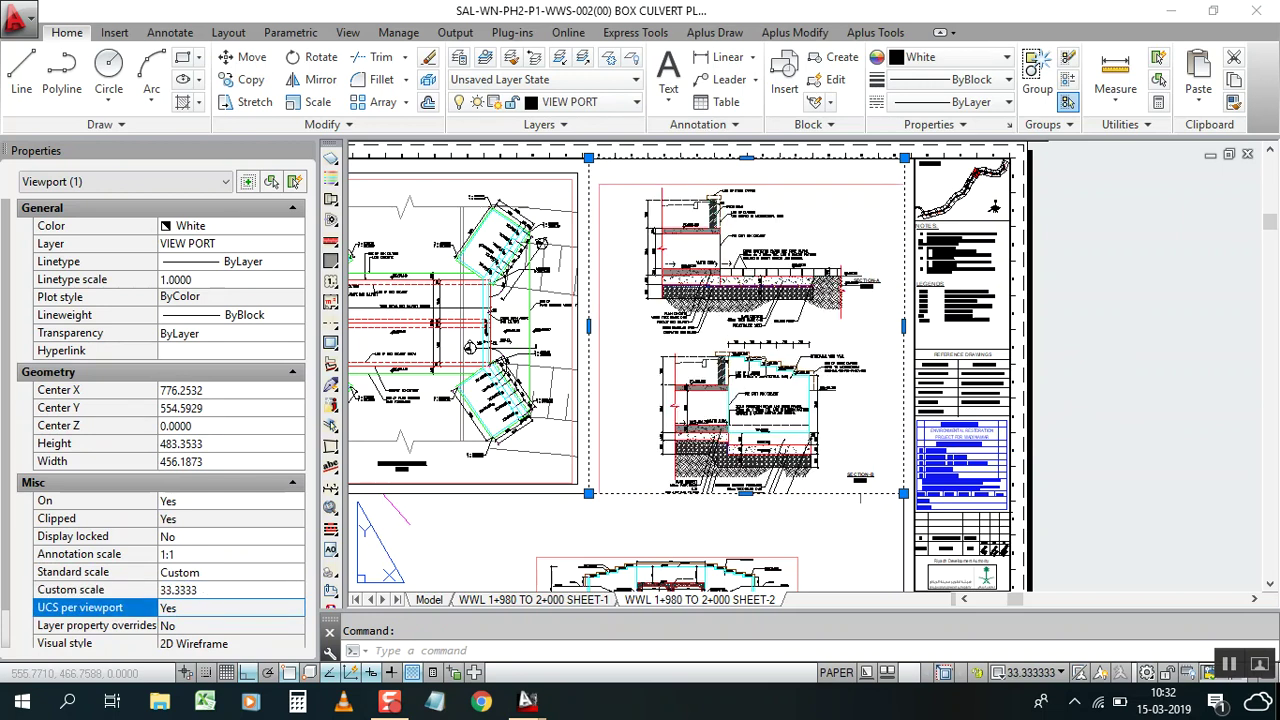
key("Escape")
Step: Pan the section details upward to recentre them in the viewport frame
double_click(832, 232)
right_click(812, 224)
left_click(845, 378)
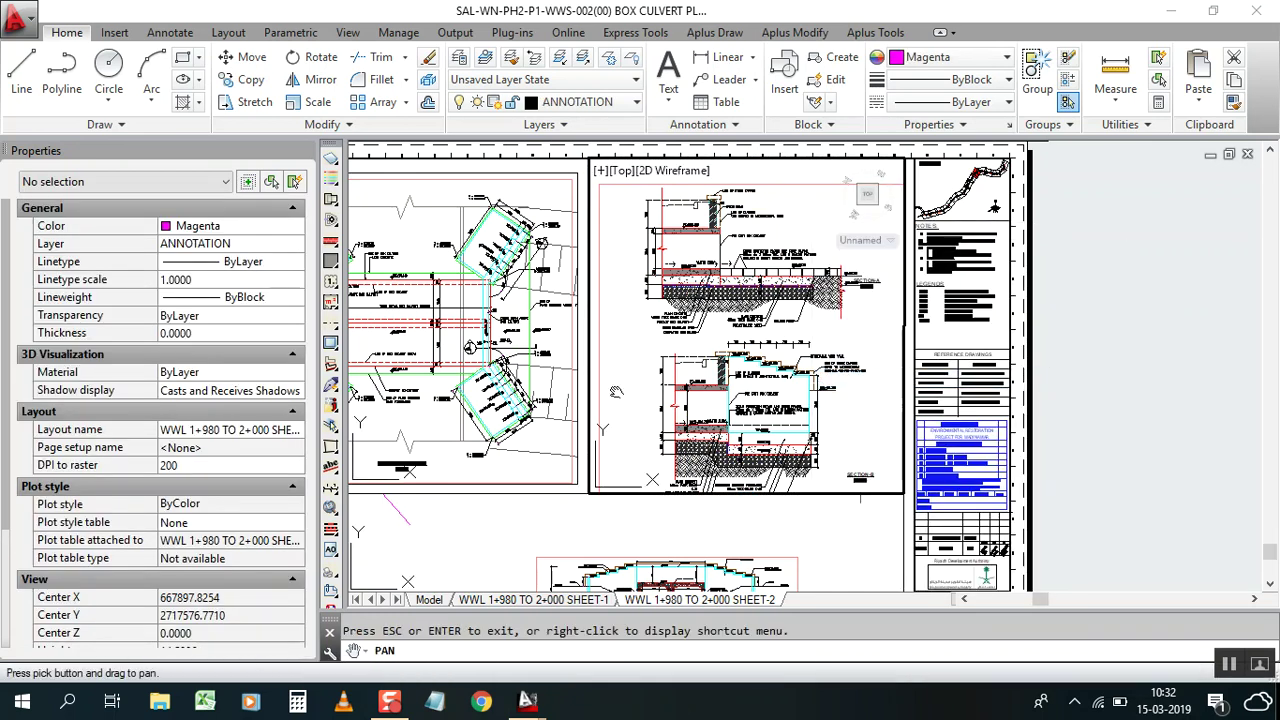
left_click_drag(604, 393, 611, 372)
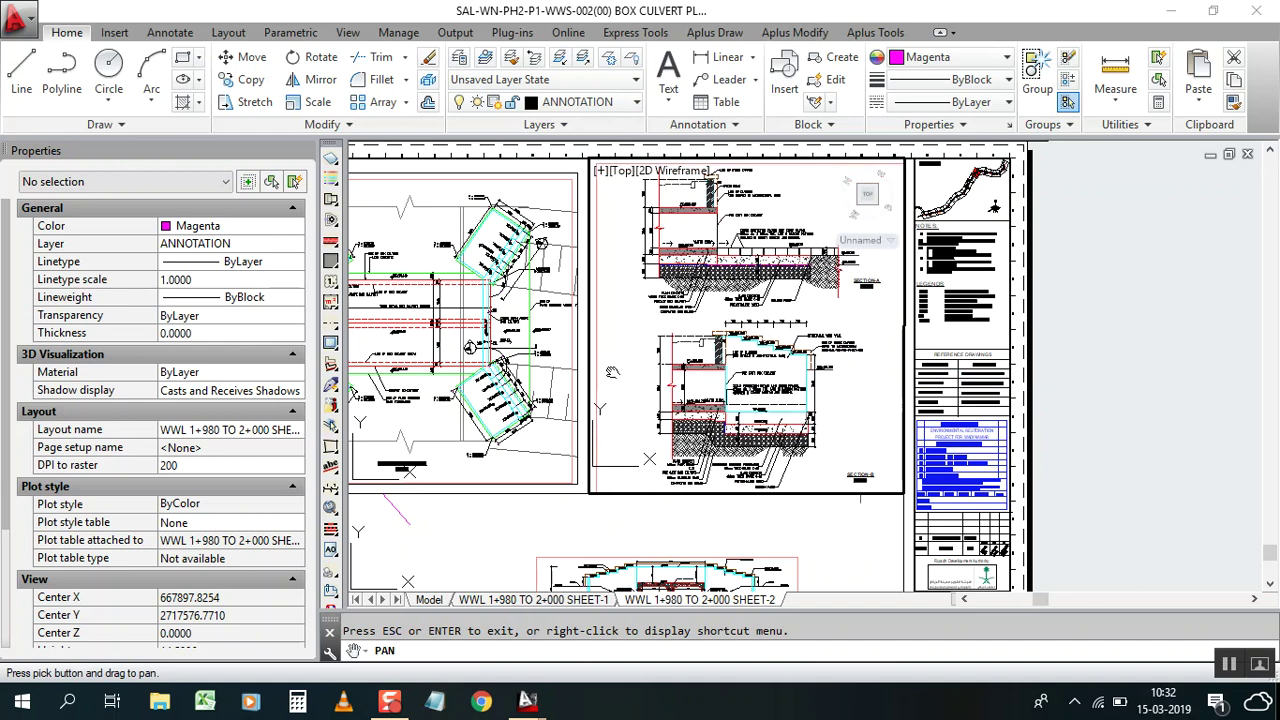
right_click(662, 328)
left_click(712, 338)
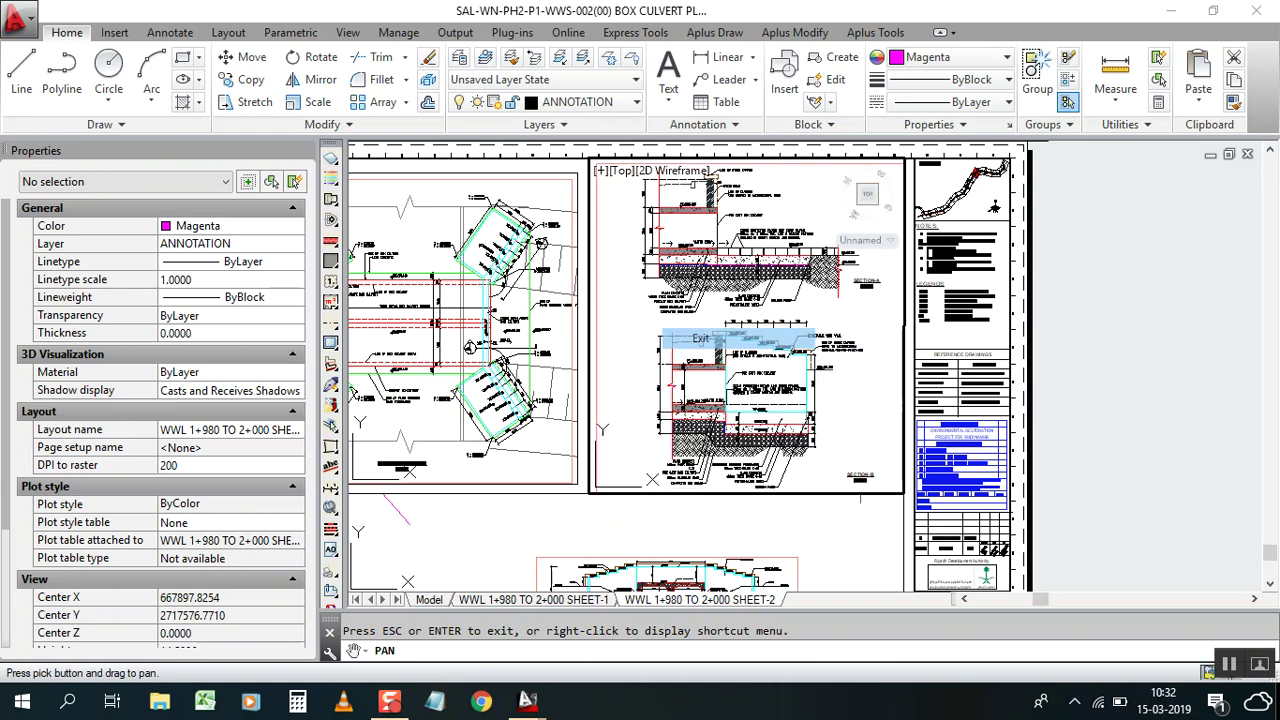
double_click(1094, 347)
Step: Zoom onto the lower elevation viewport, stepping into and back out of it
scroll(1094, 347, "down", 1)
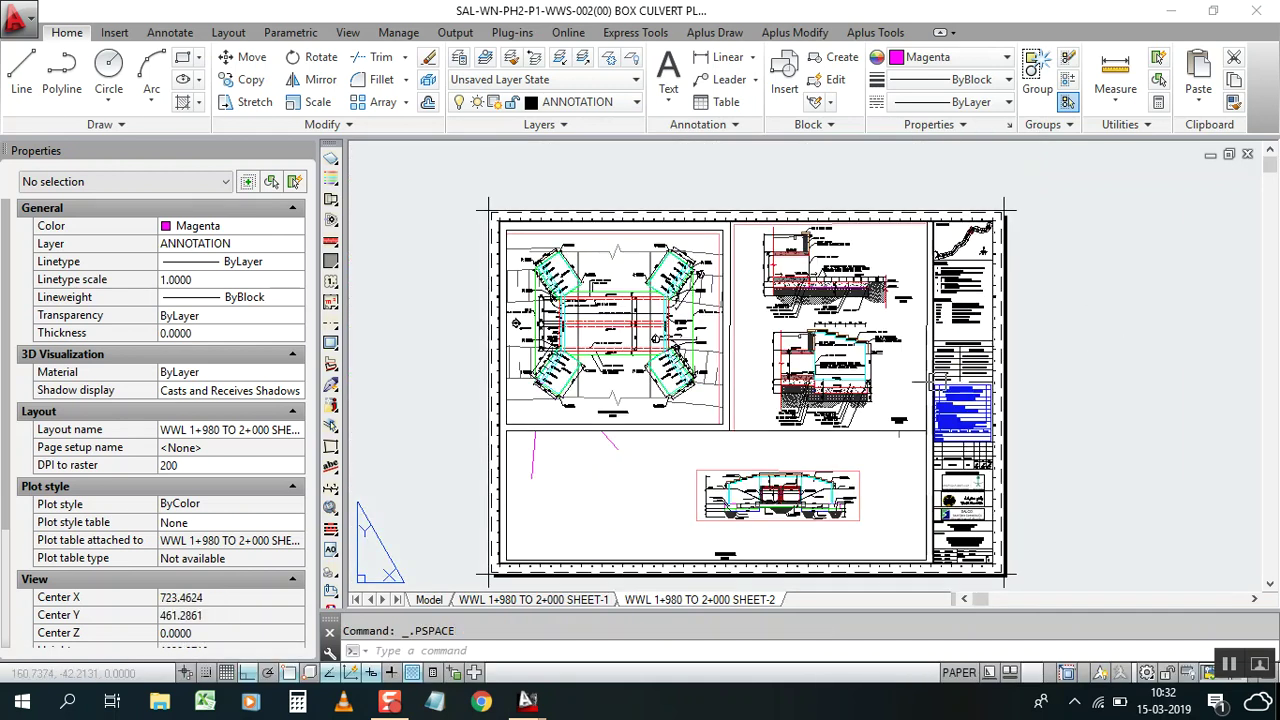
scroll(1182, 576, "up", 1)
double_click(928, 495)
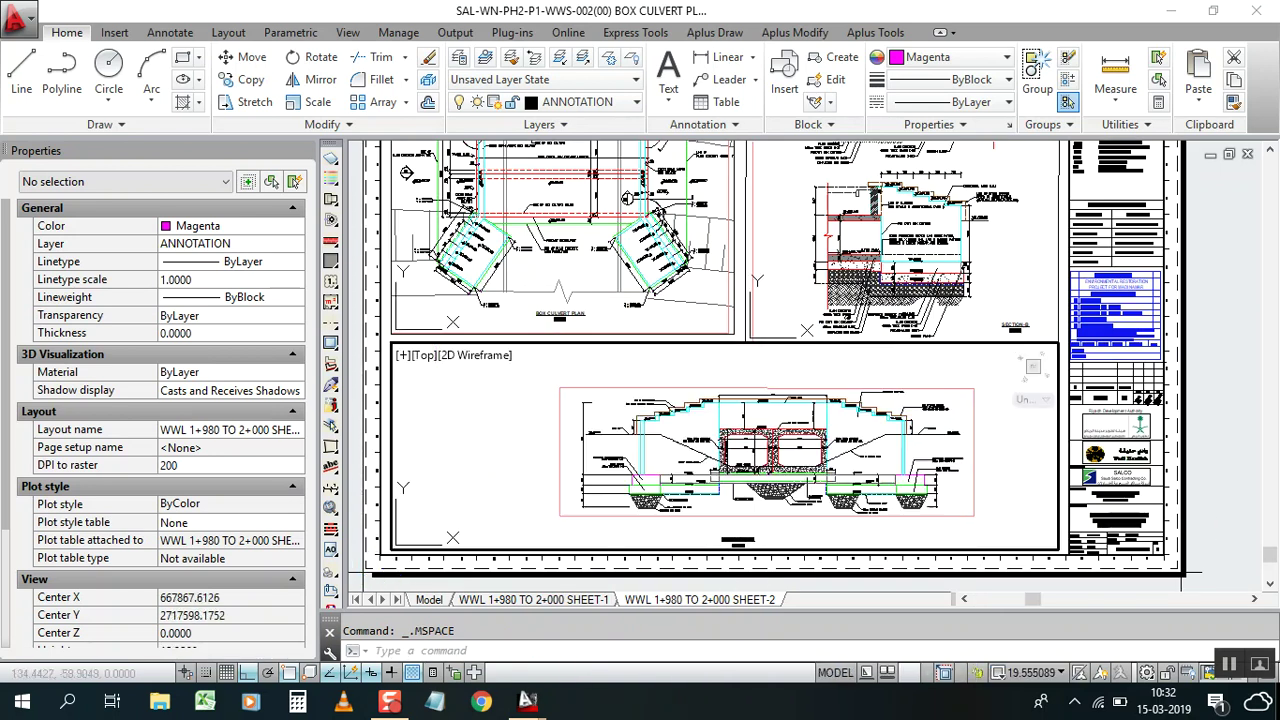
scroll(913, 437, "up", 2)
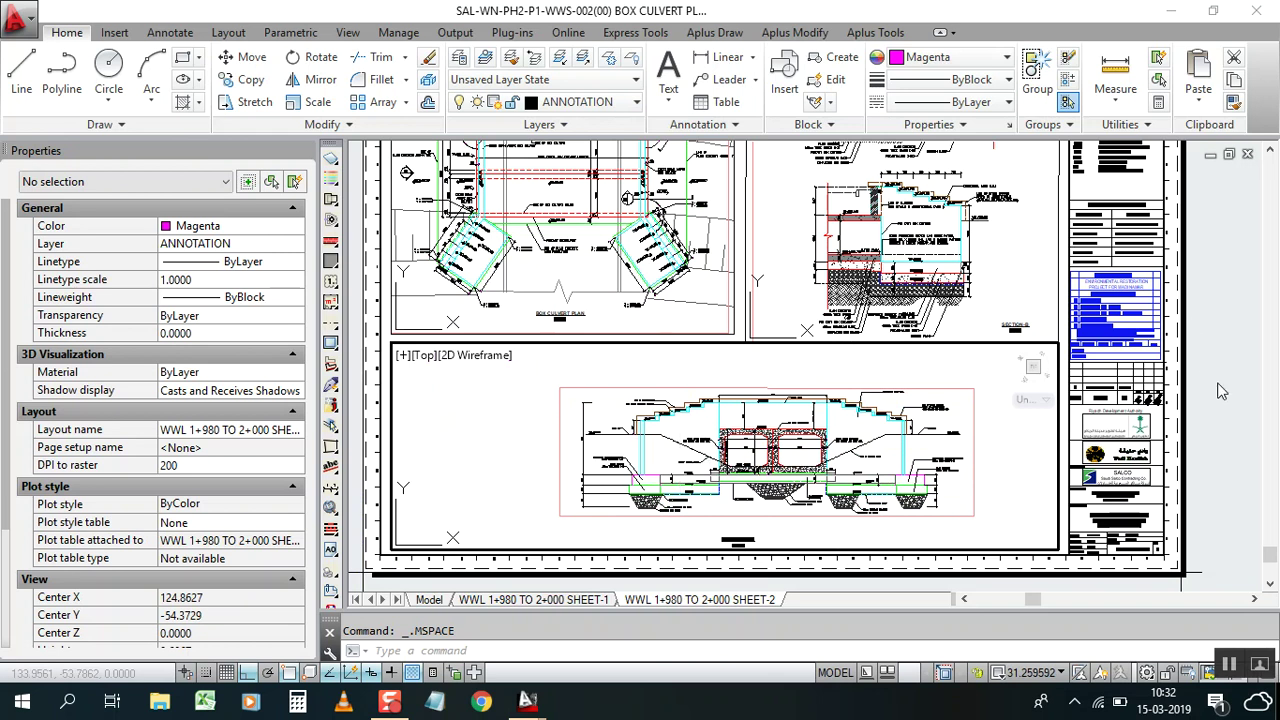
double_click(1190, 368)
Step: Set the elevation viewport custom scale to 1000/20 (50) after several entry attempts
left_click(1057, 385)
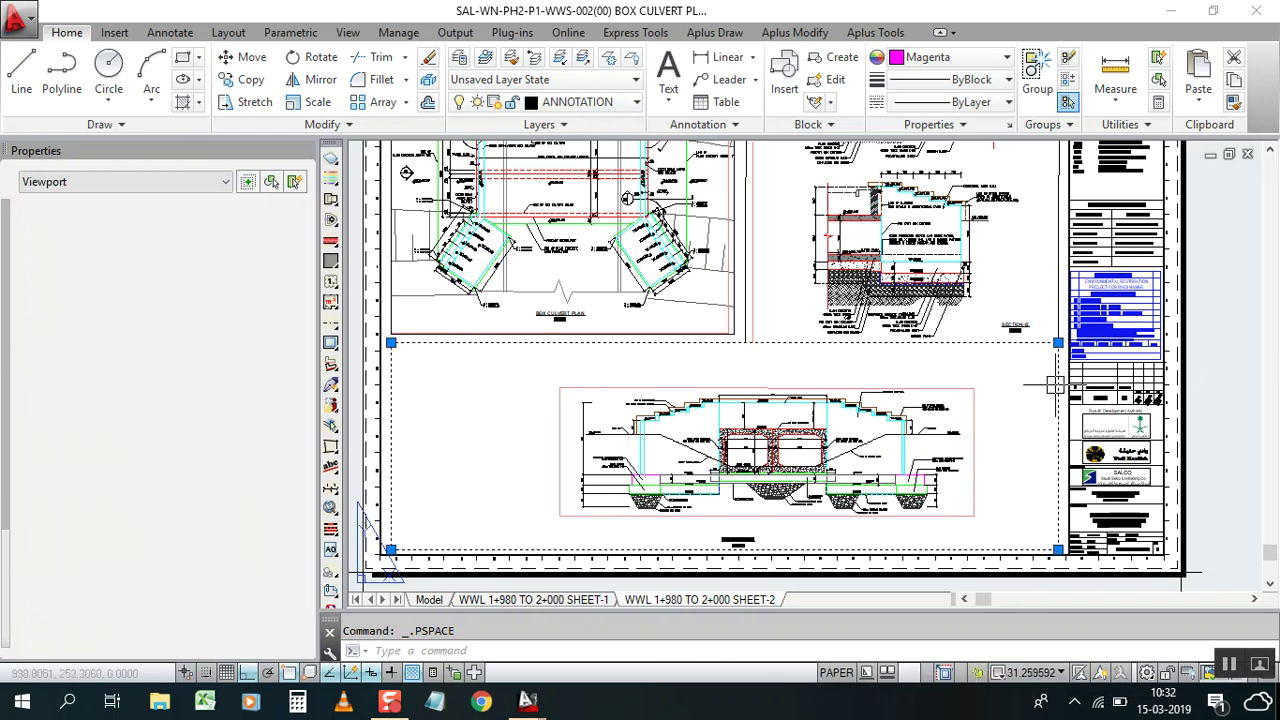
left_click(240, 483)
left_click(200, 590)
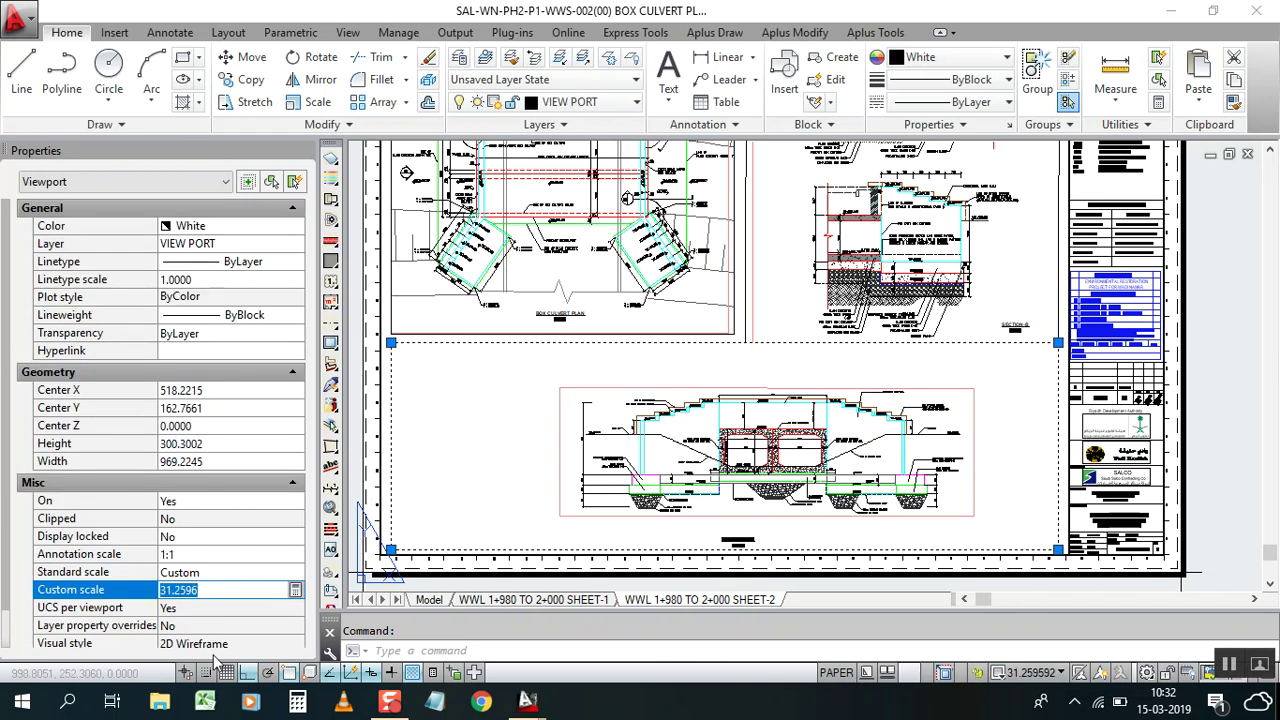
type("1000/40")
key("Return")
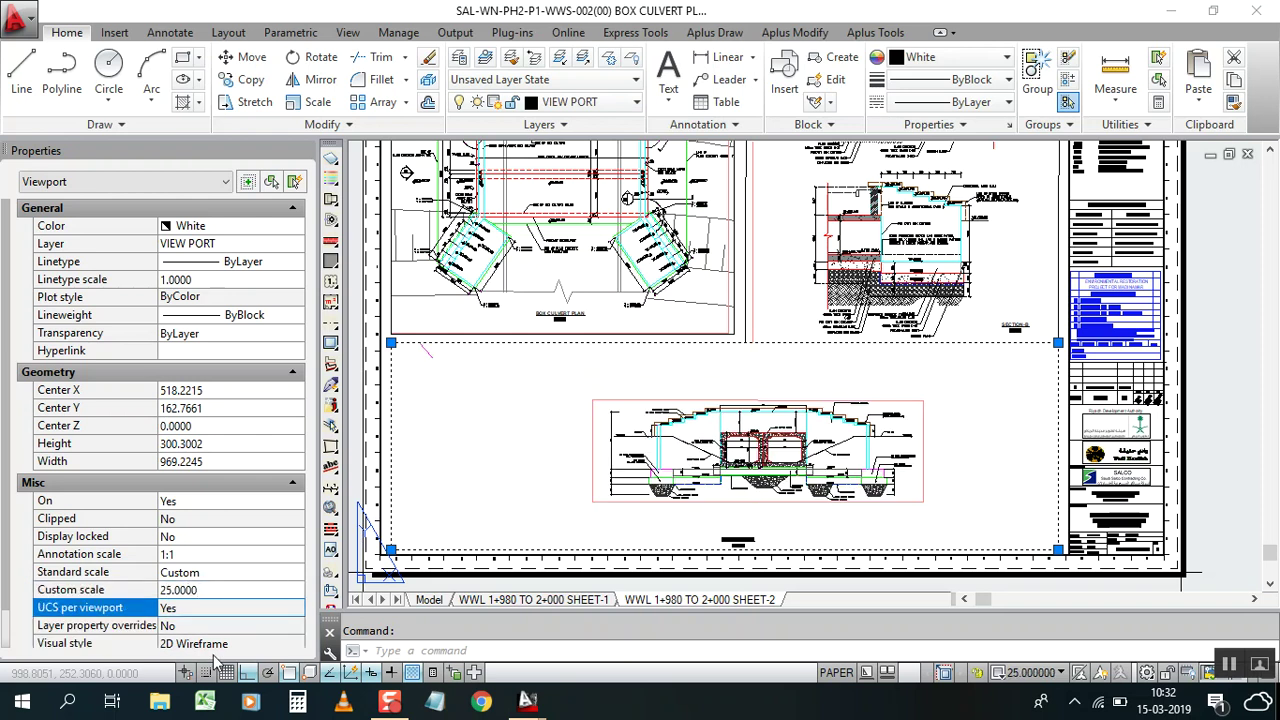
left_click(207, 589)
type("1")
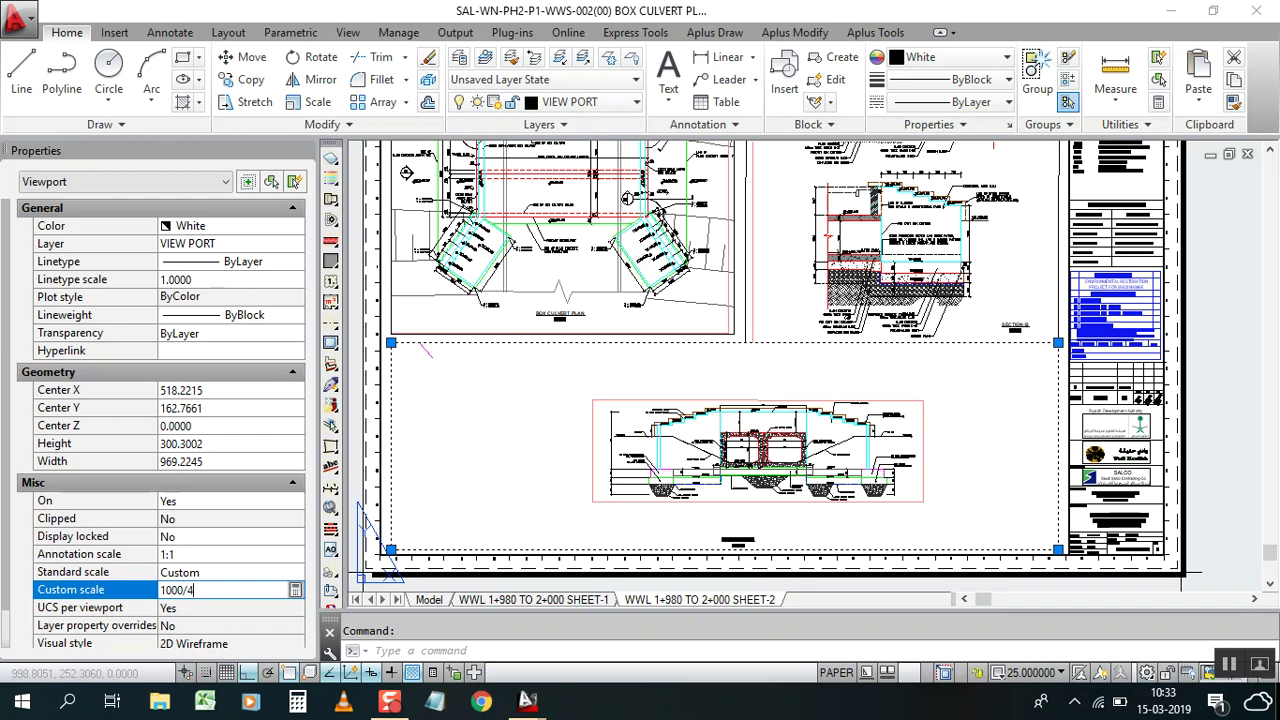
key("Return")
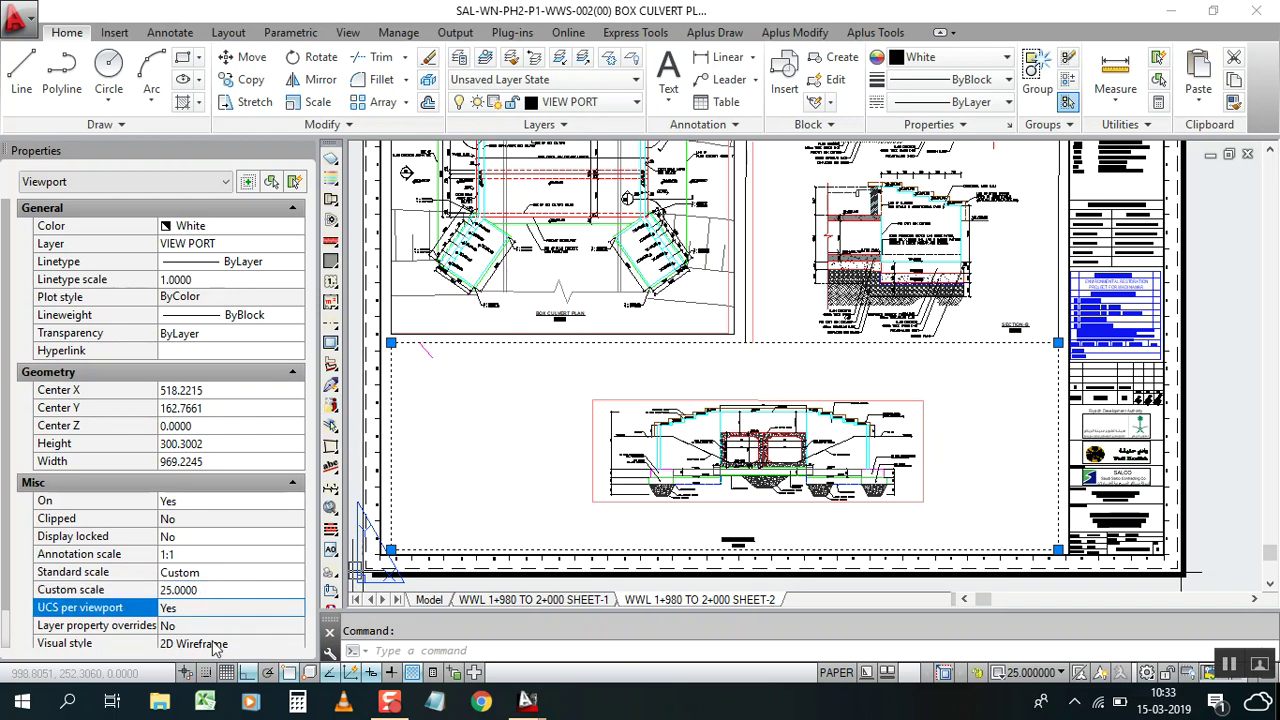
left_click(211, 592)
type("10")
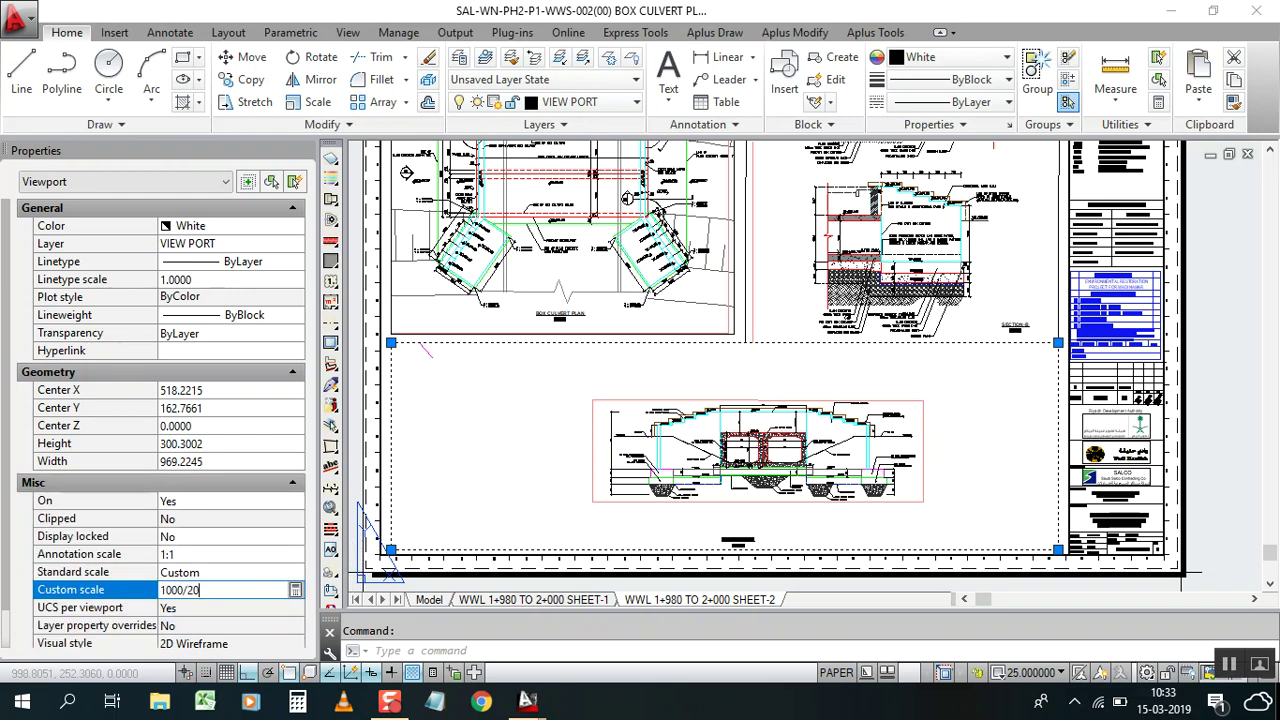
left_click(211, 603)
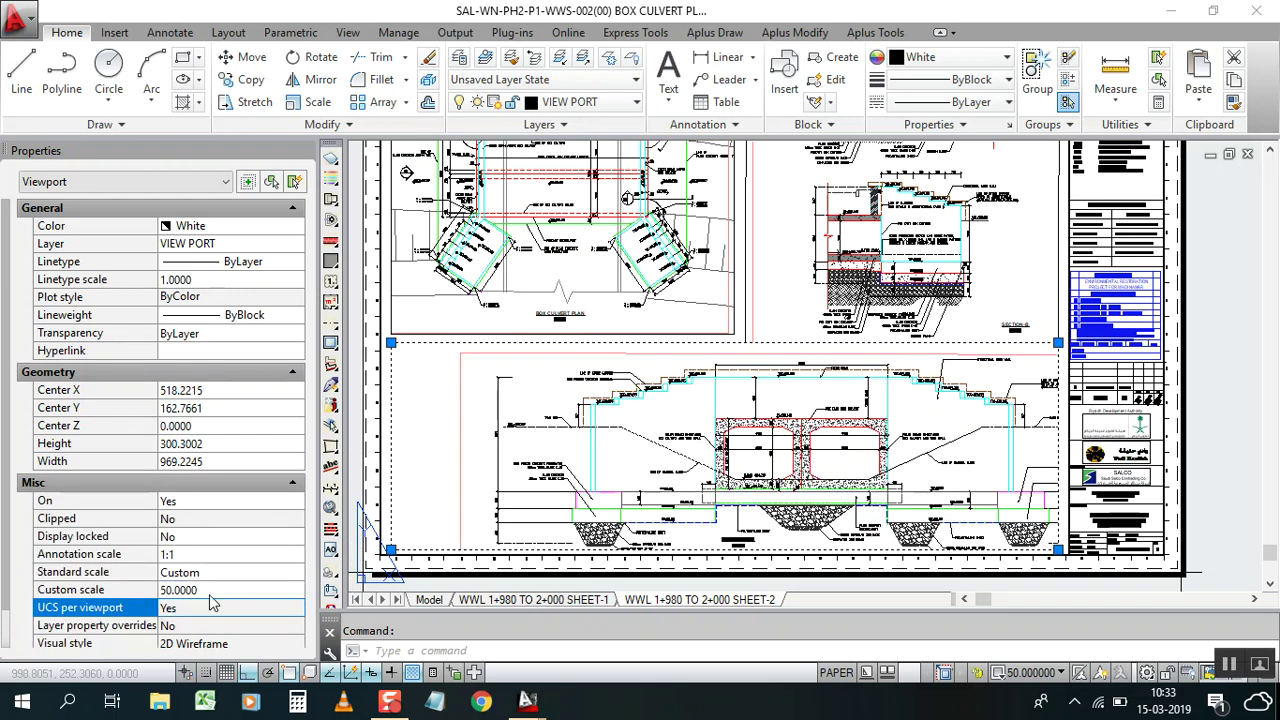
right_click(658, 410)
Step: Pan the enlarged elevation left to centre it within its scale-50 viewport
left_click(440, 430)
key("Escape")
key("Escape")
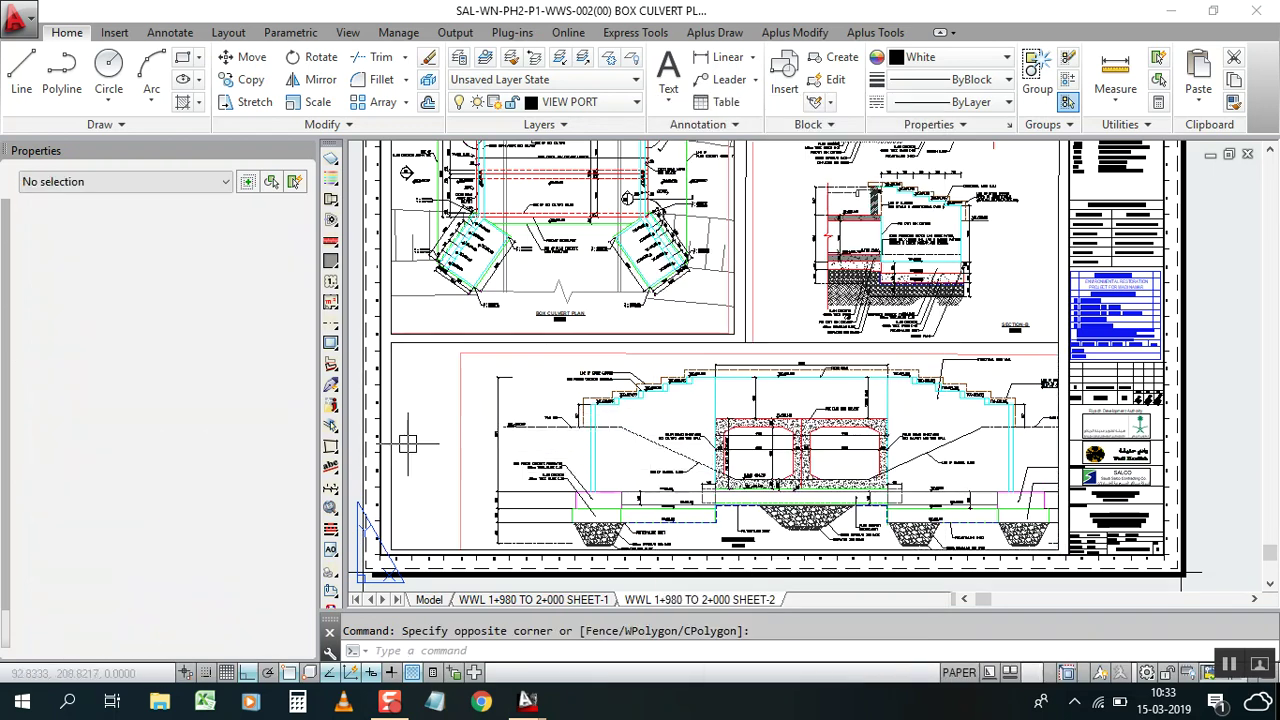
double_click(431, 414)
right_click(425, 415)
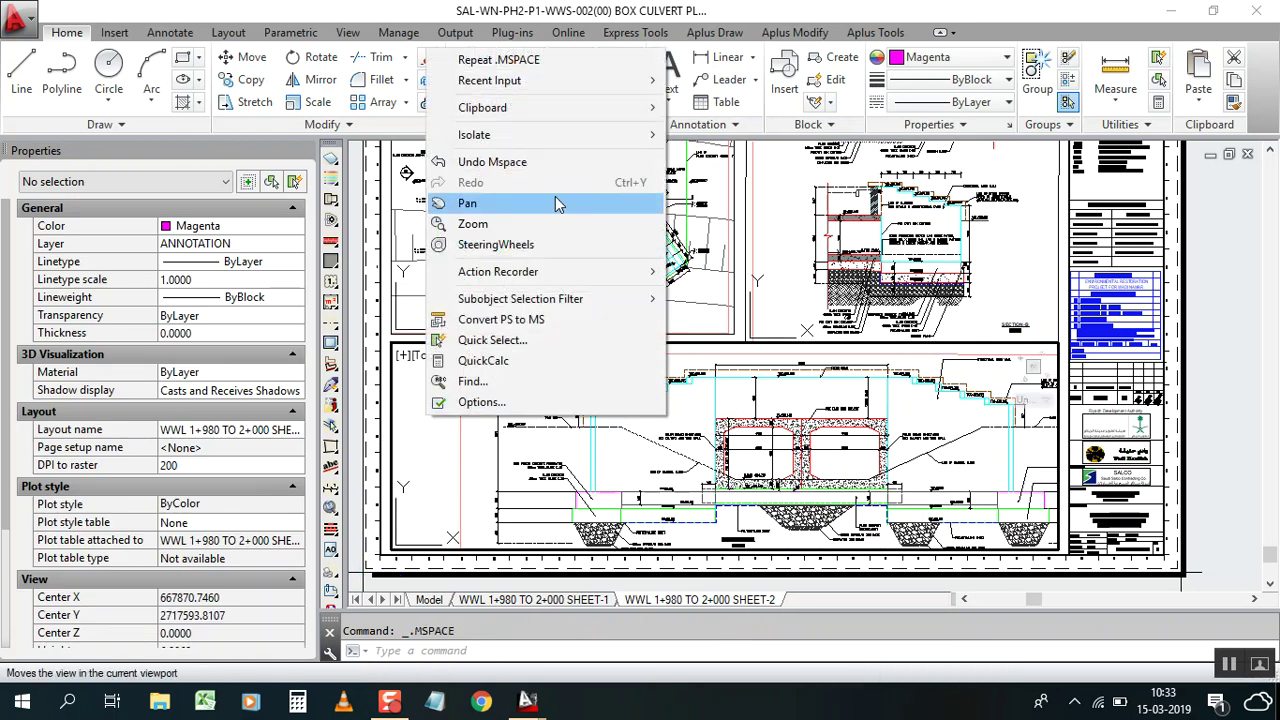
left_click(560, 200)
left_click_drag(800, 450, 720, 444)
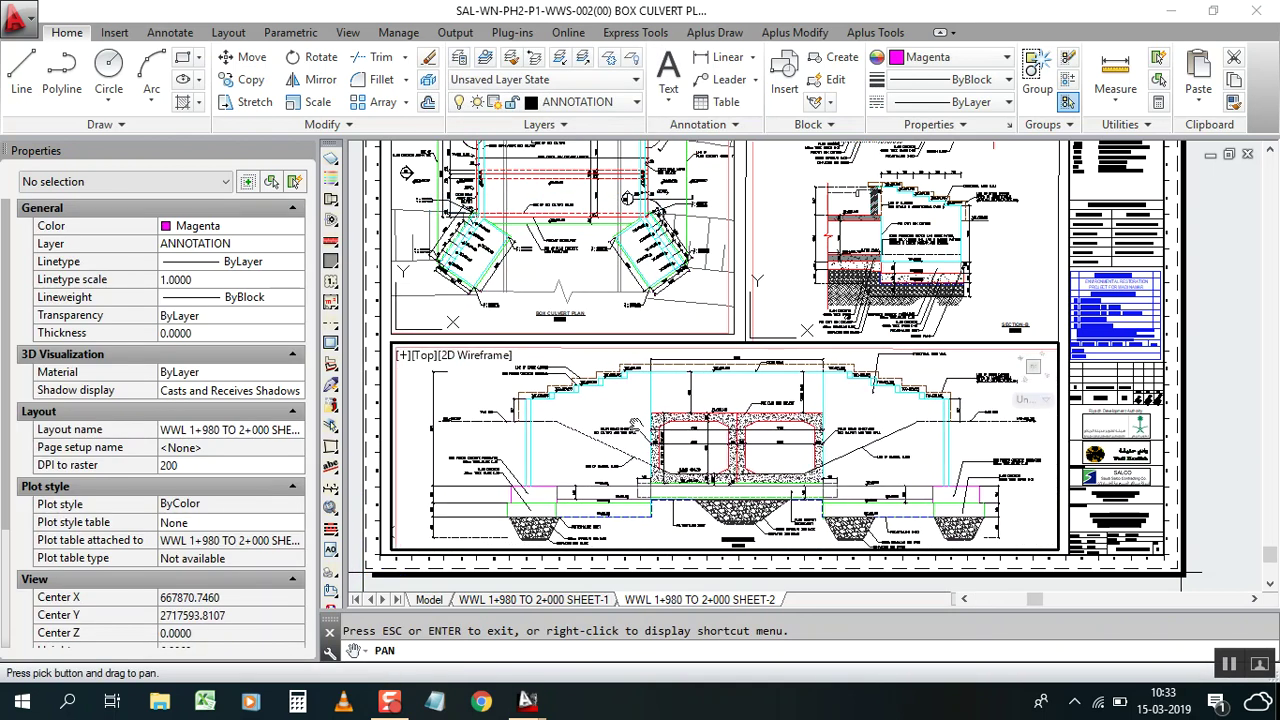
left_click_drag(626, 421, 640, 421)
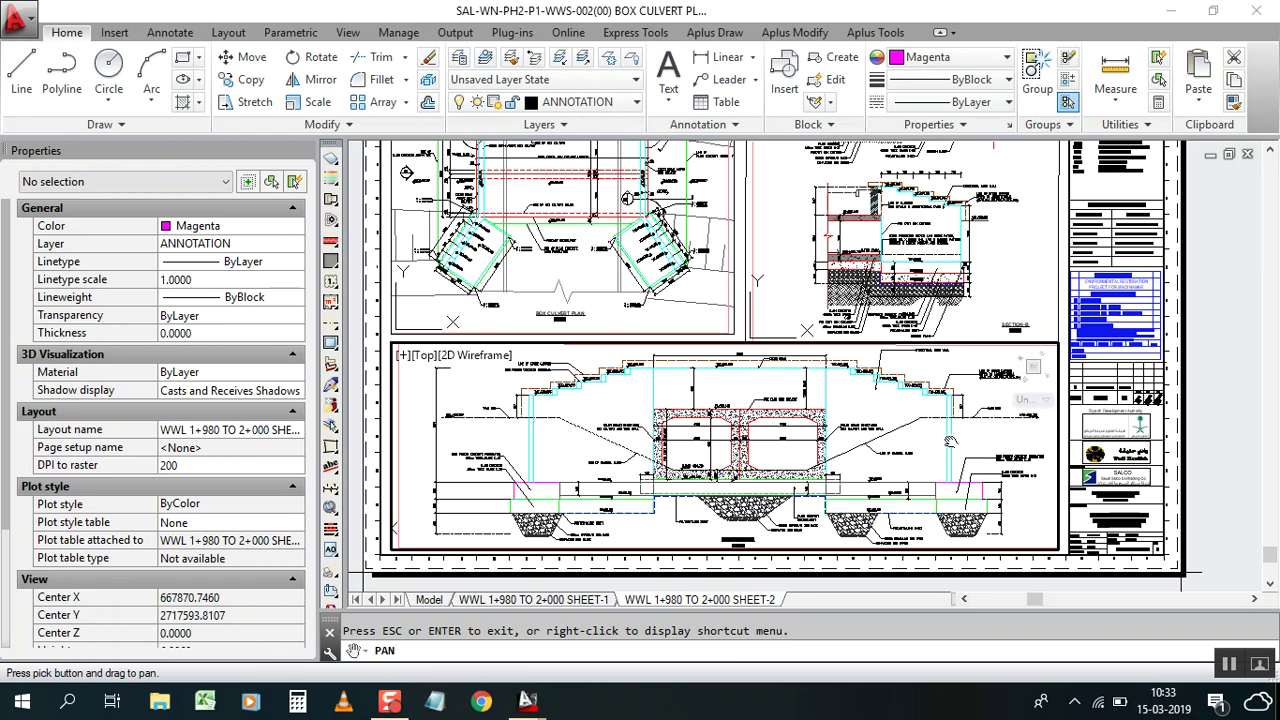
right_click(1004, 437)
left_click(1047, 450)
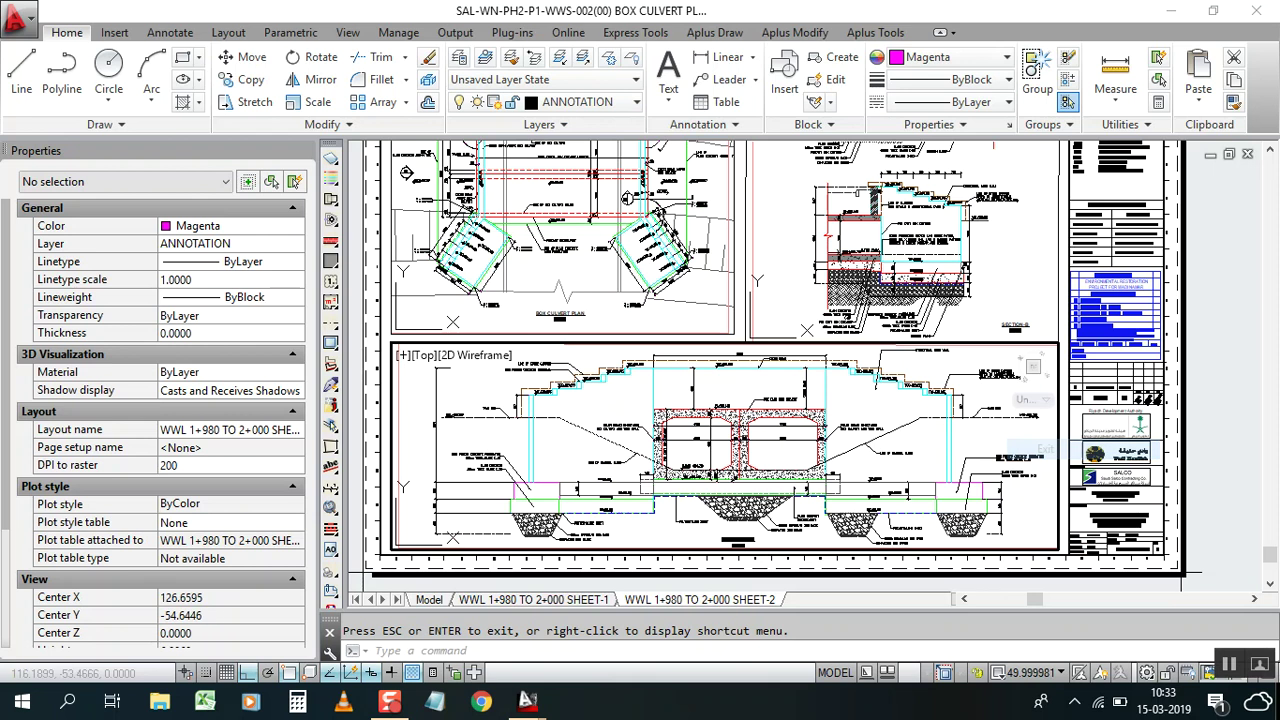
double_click(1203, 408)
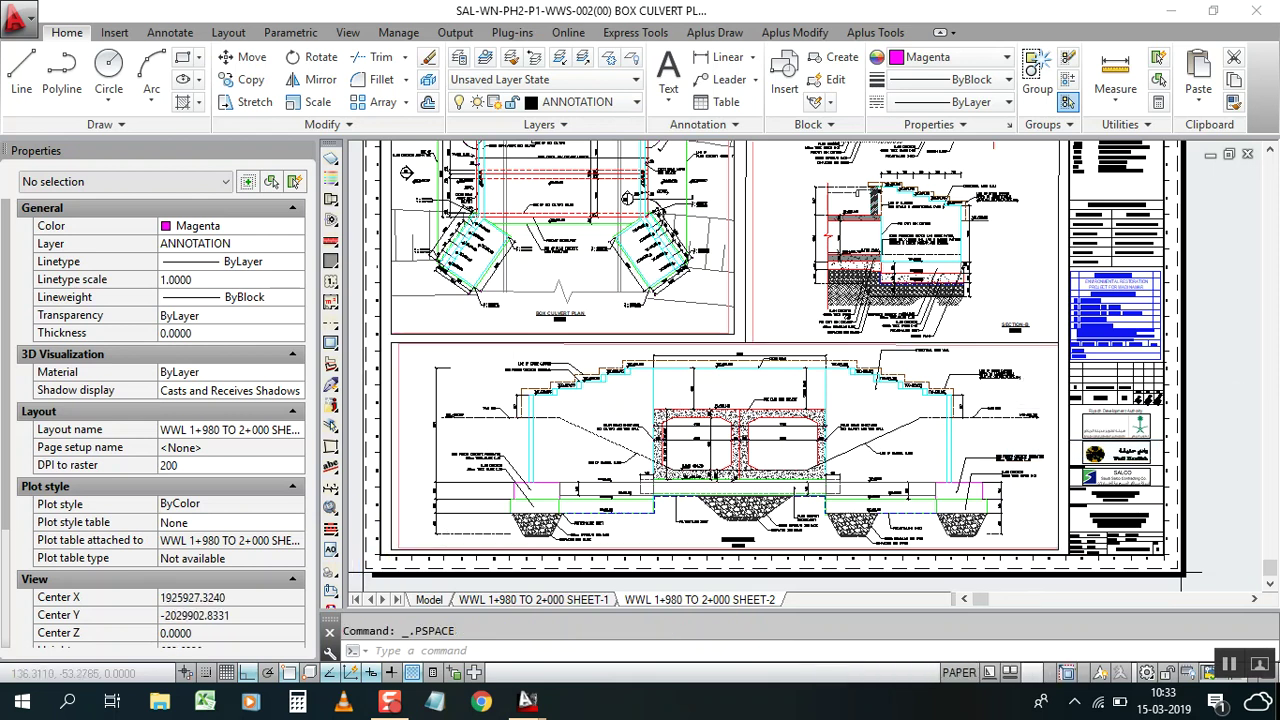
Step: Pan and zoom out to see the whole sheet with plan, section and elevation views
middle_click_drag(1229, 400, 1259, 380)
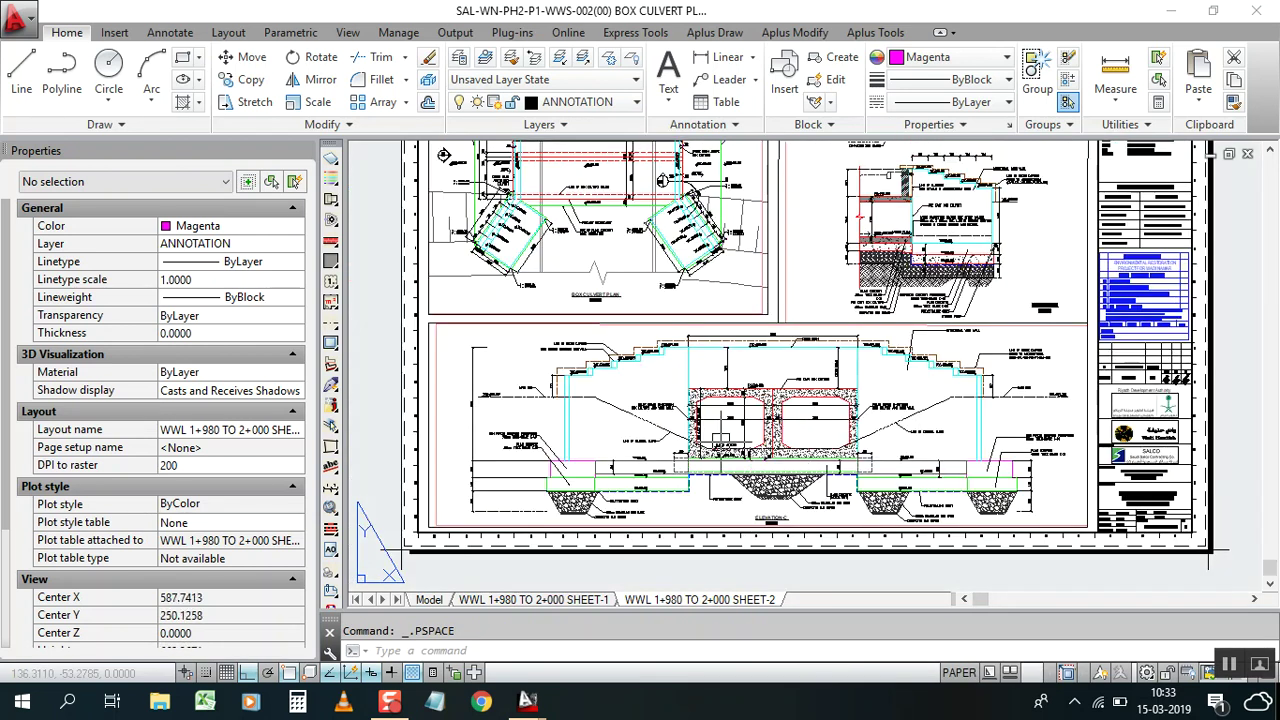
scroll(660, 440, "down", 2)
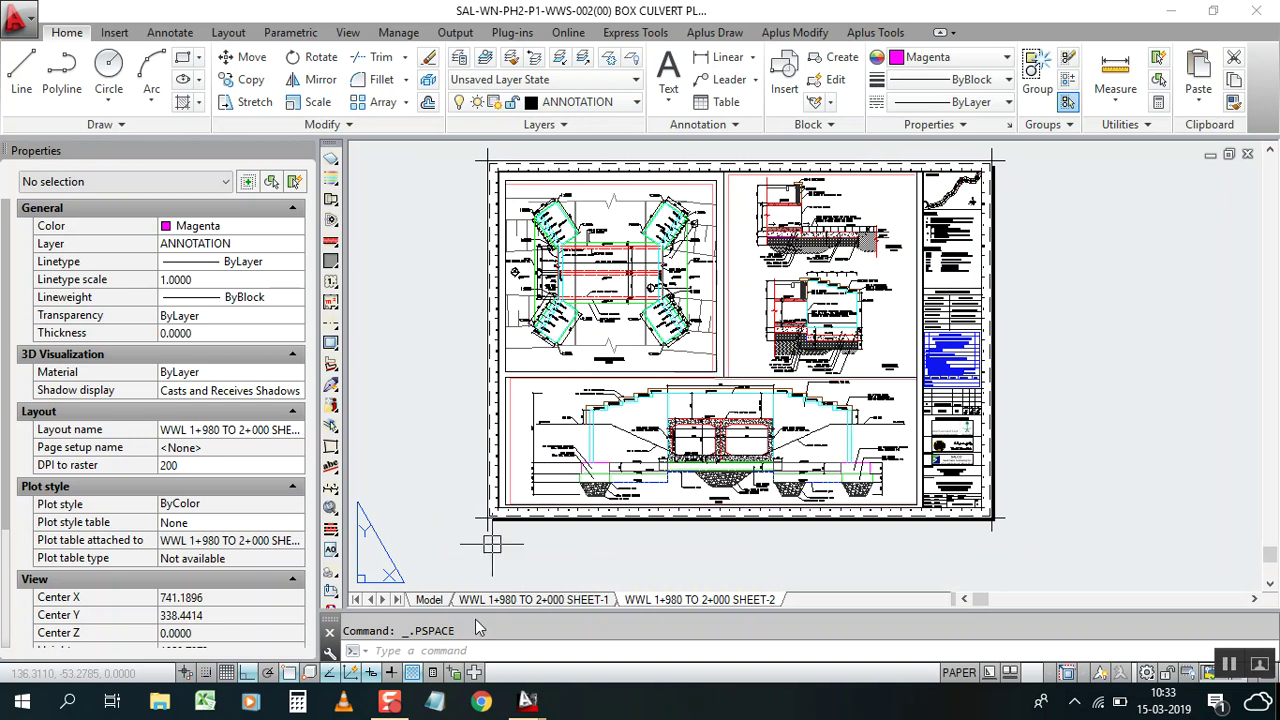
scroll(716, 354, "up", 2)
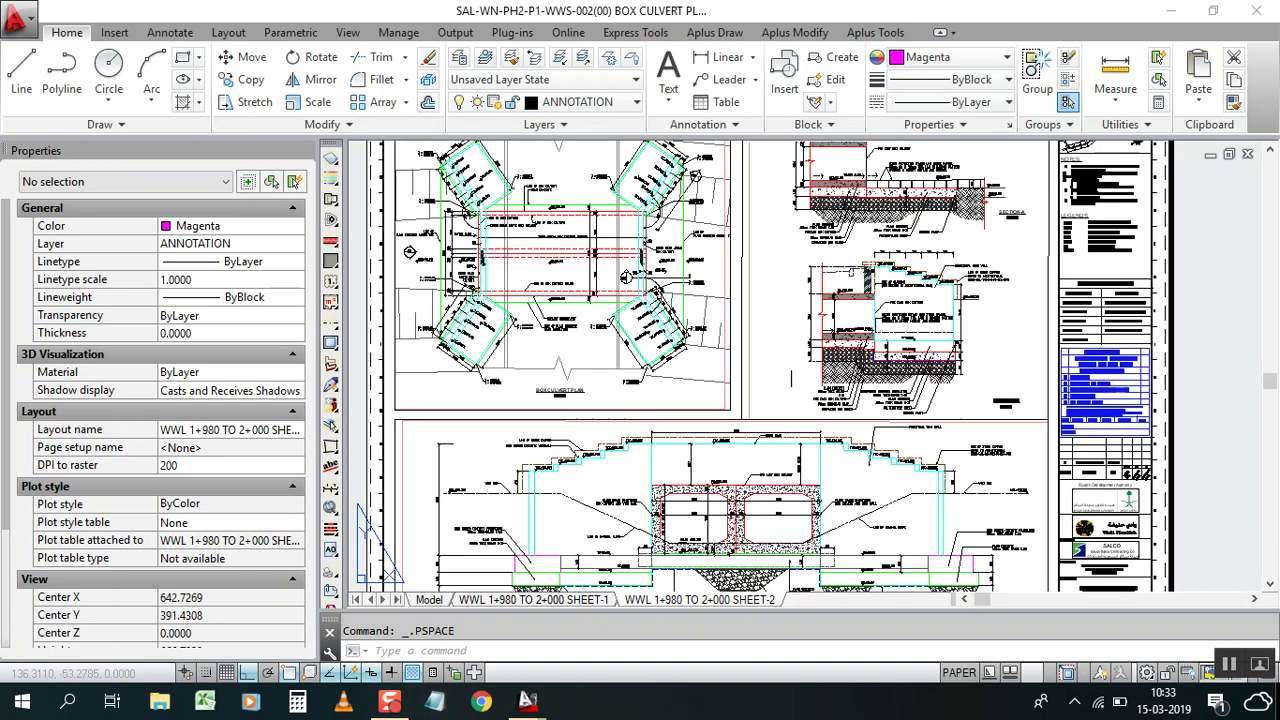
scroll(710, 351, "down", 2)
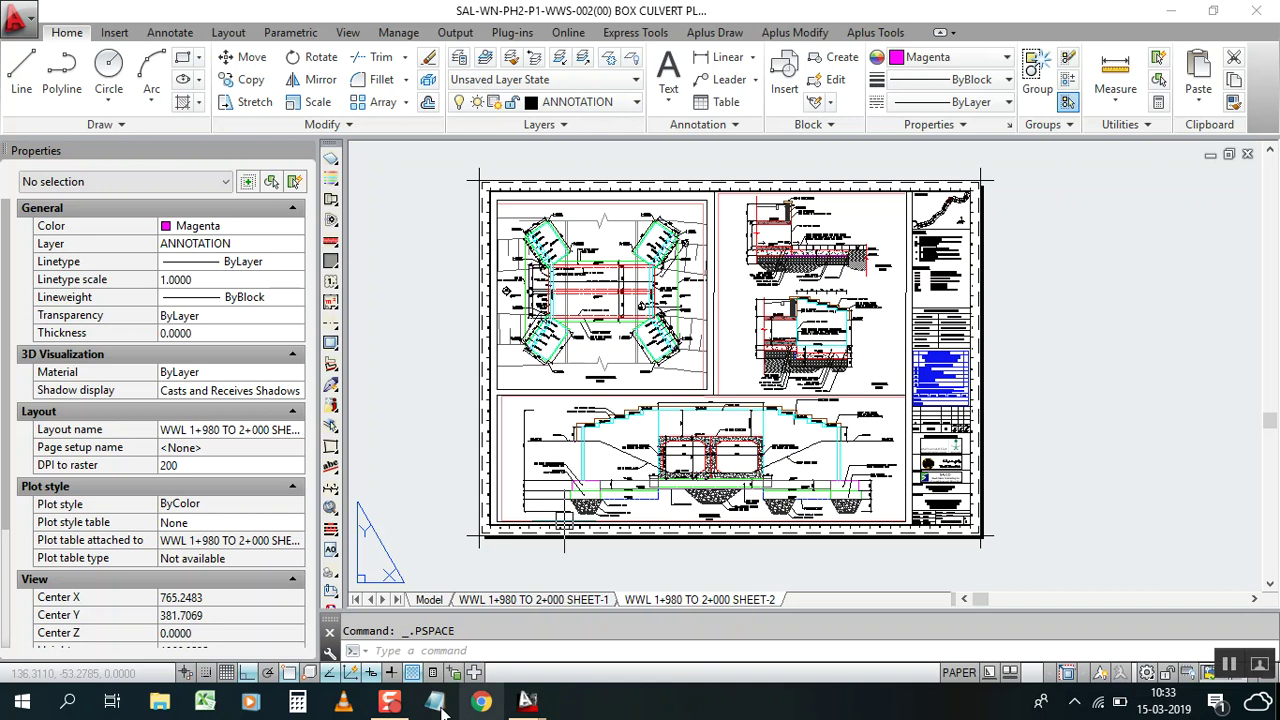